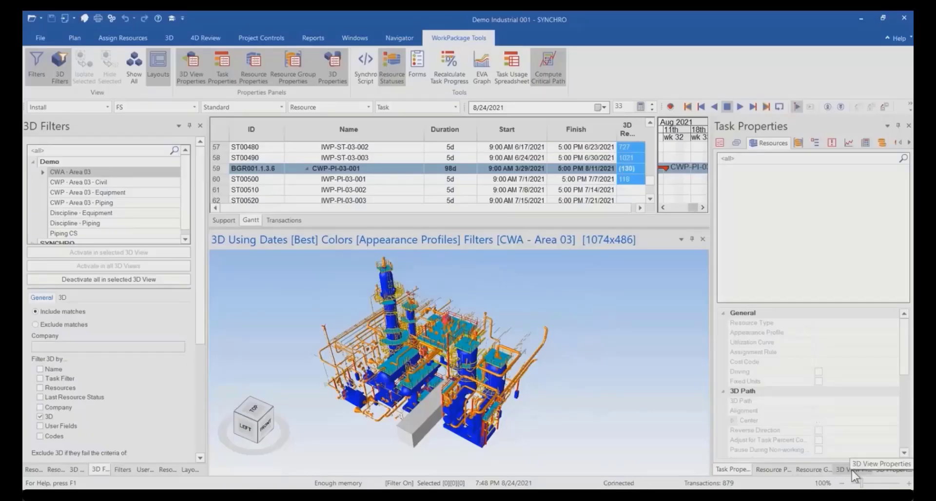
# Turn off visibility of unfiltered objects in the 3D view and activate the CWP - Area 03 - Civil filter in it.
pyautogui.click(852, 469)
pyautogui.click(782, 387)
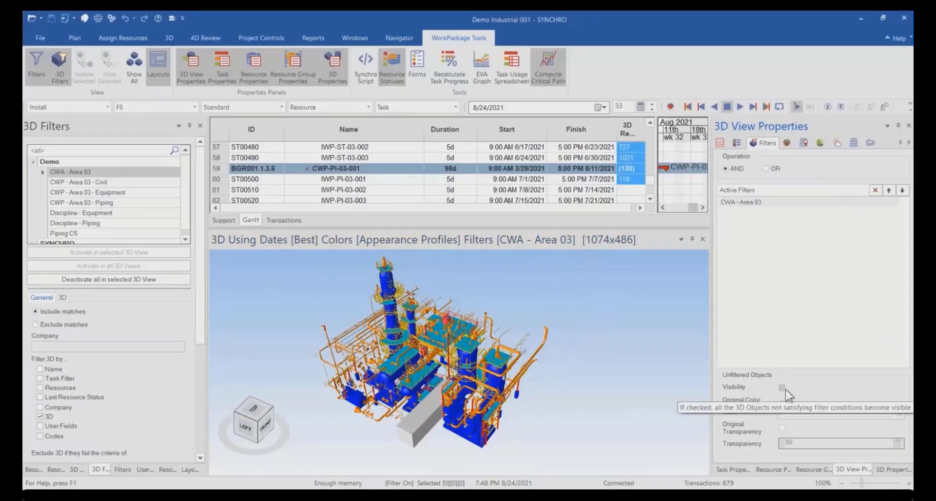
pyautogui.moveTo(543, 411); pyautogui.dragTo(538, 413)
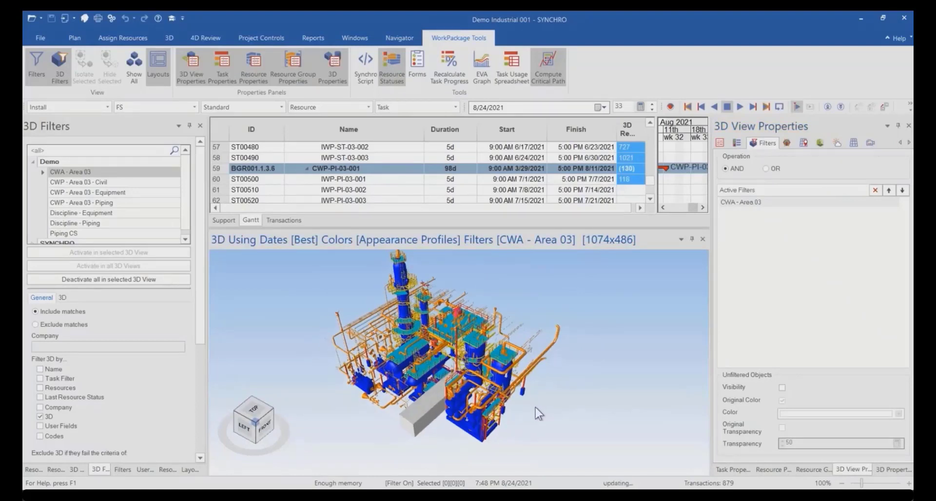
pyautogui.click(78, 181)
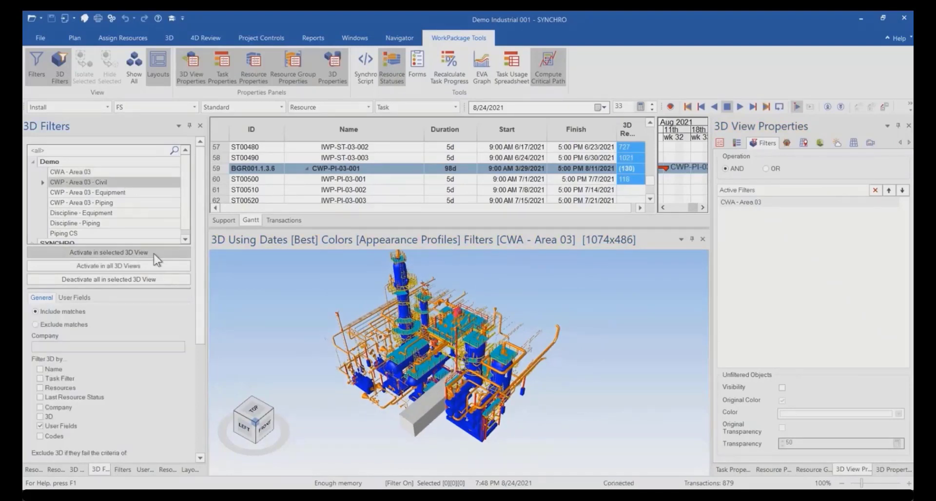
pyautogui.click(154, 253)
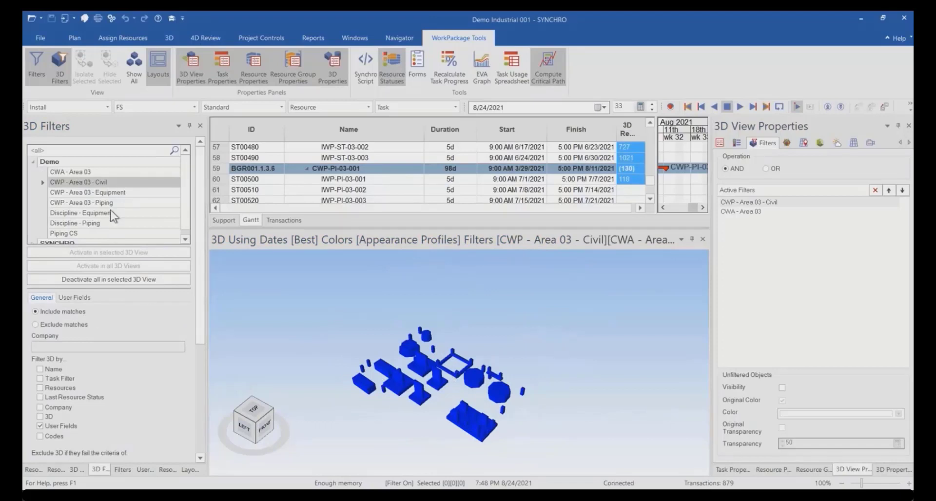
# Activate the CWP - Area 03 - Equipment filter and remove CWA - Area 03 and CWP - Area 03 - Civil from the active filters.
pyautogui.click(93, 192)
pyautogui.click(142, 253)
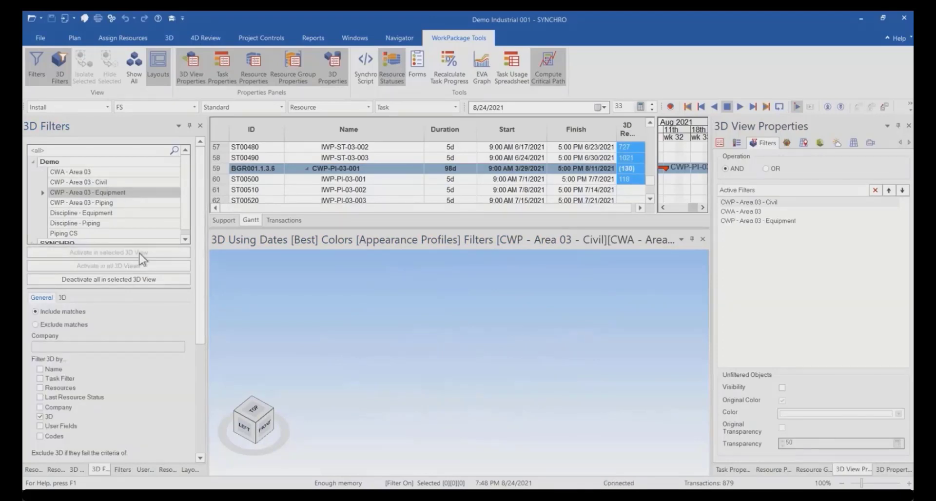
pyautogui.click(781, 221)
pyautogui.click(782, 213)
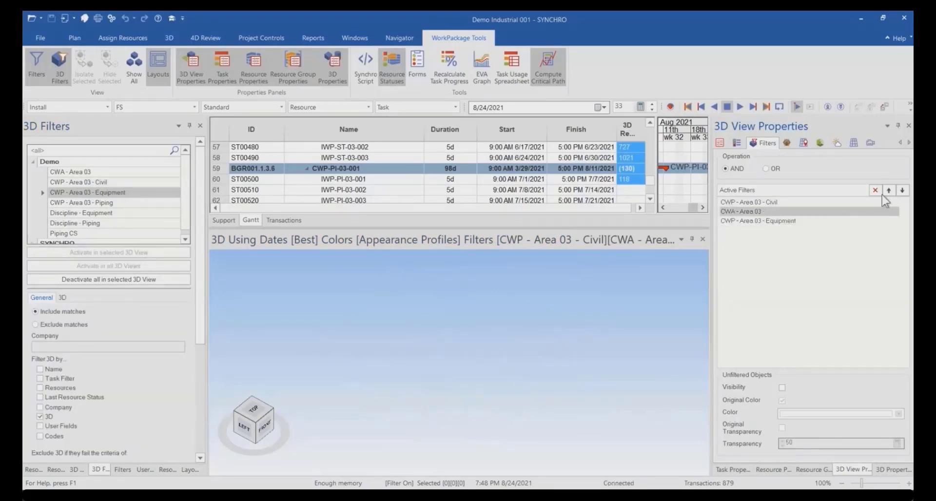
pyautogui.click(876, 191)
pyautogui.click(811, 204)
pyautogui.click(874, 191)
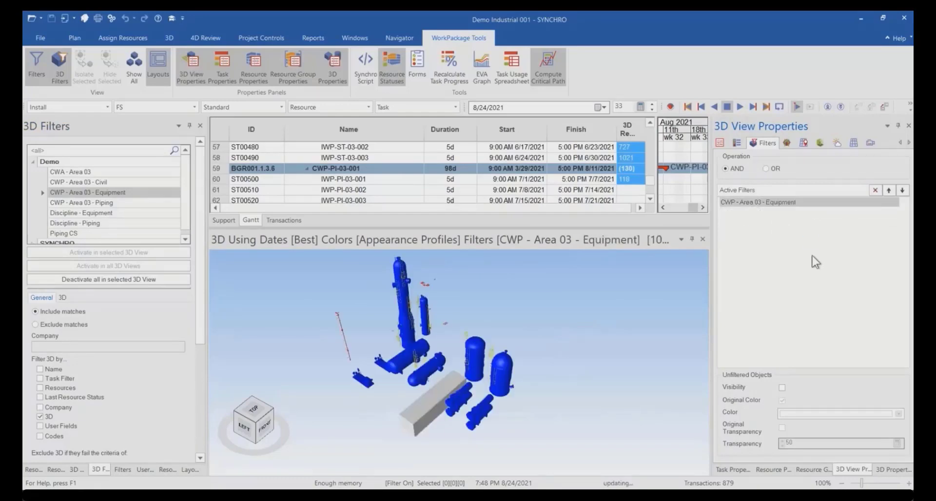
# Deactivate all filters in the 3D view and activate the CWP - Area 03 - Piping filter instead.
pyautogui.click(165, 280)
pyautogui.click(140, 201)
pyautogui.click(149, 253)
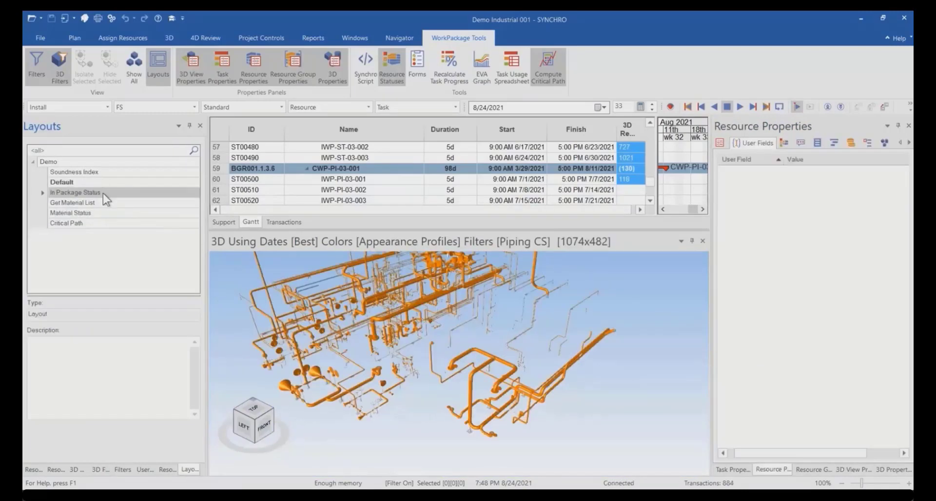
# Open the In Package Status layout and activate the Piping CS filter in its 3D view.
pyautogui.rightClick(144, 194)
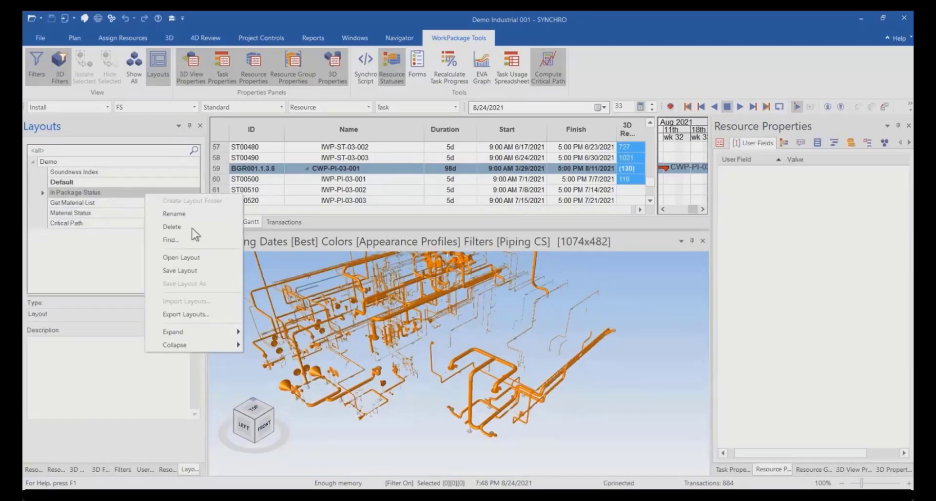
pyautogui.click(196, 259)
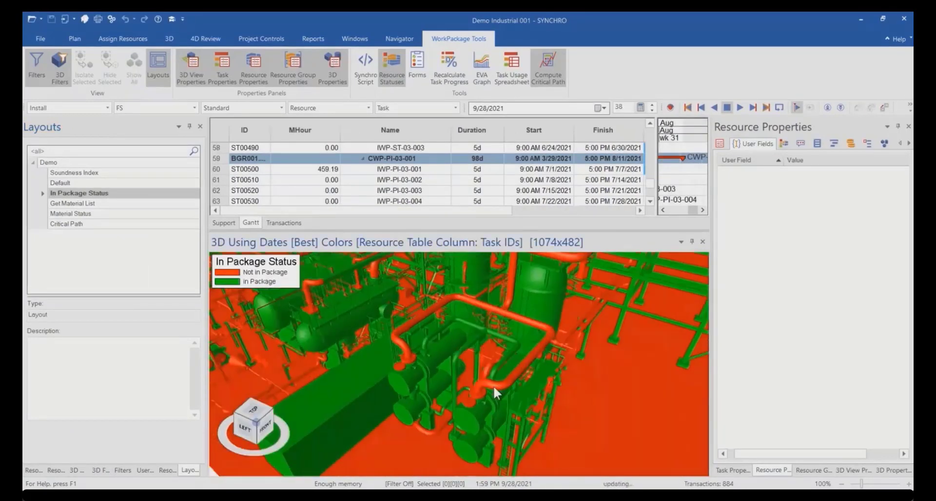
pyautogui.click(75, 471)
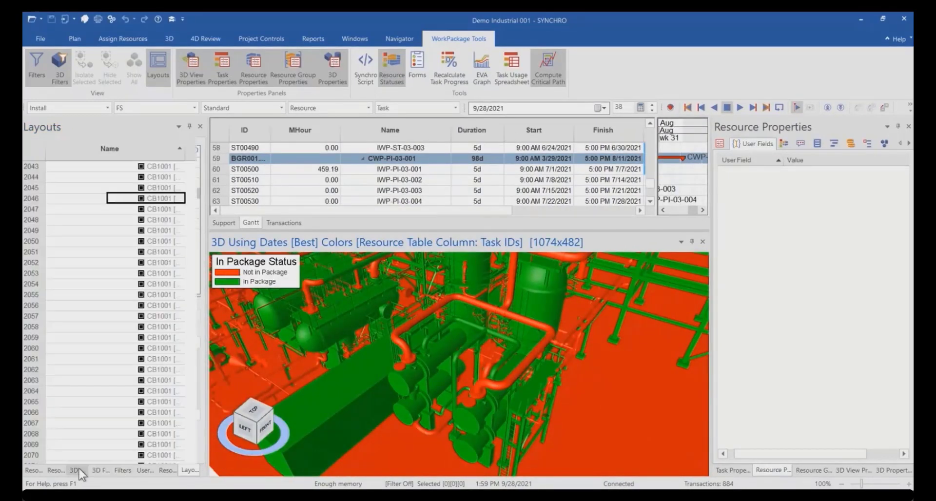
pyautogui.click(98, 471)
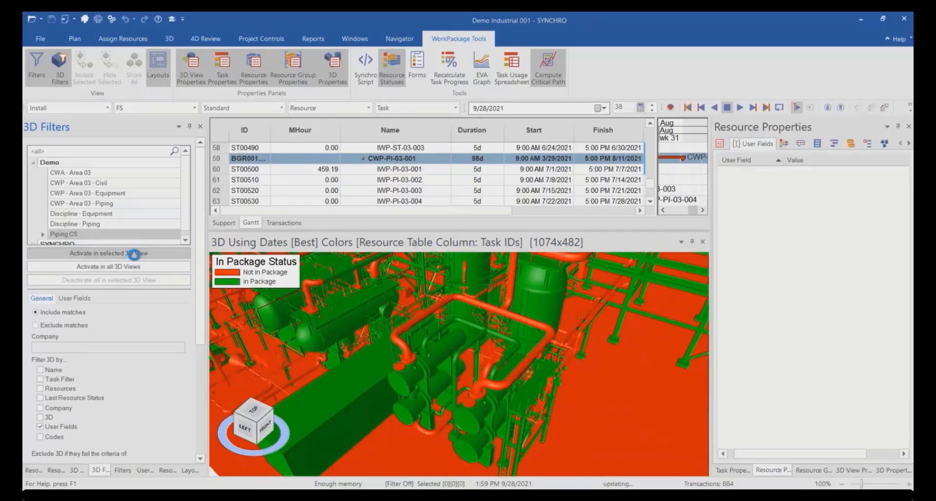
pyautogui.click(133, 255)
pyautogui.scroll(2, 497, 419)
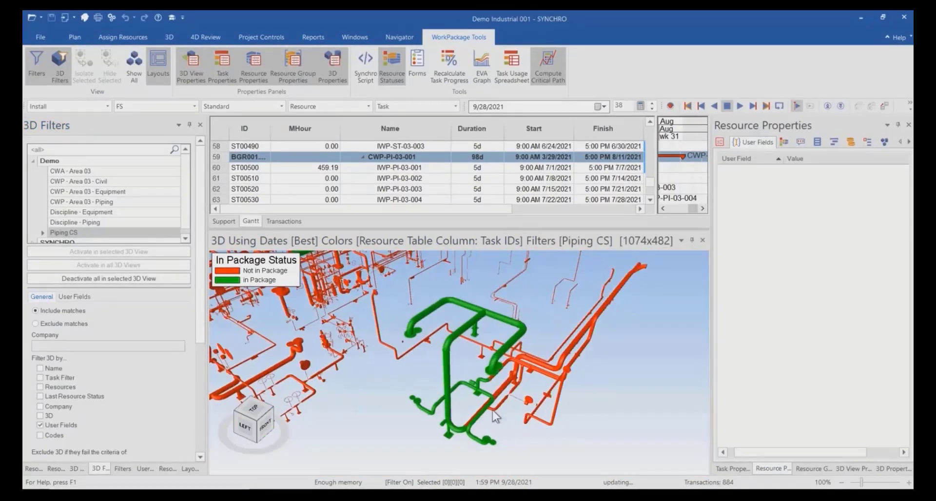
pyautogui.scroll(5, 499, 419)
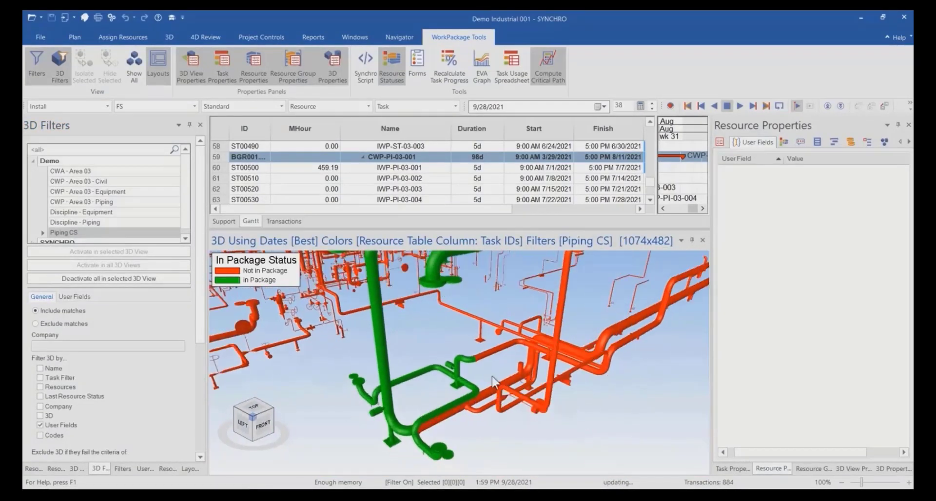
# Select task IWP-PI-03-002, pick the unpackaged pipe beside the green piping, and select all objects sharing its ST_EXT_Function value.
pyautogui.click(378, 170)
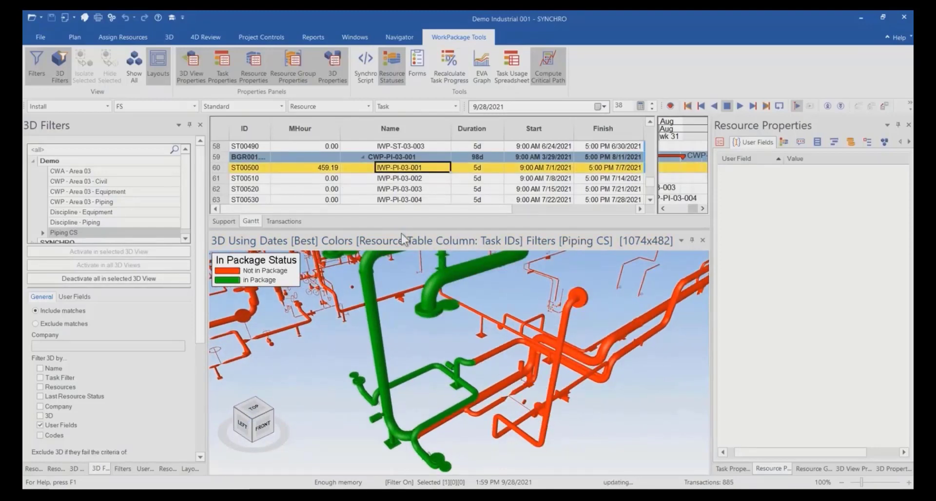
pyautogui.click(369, 179)
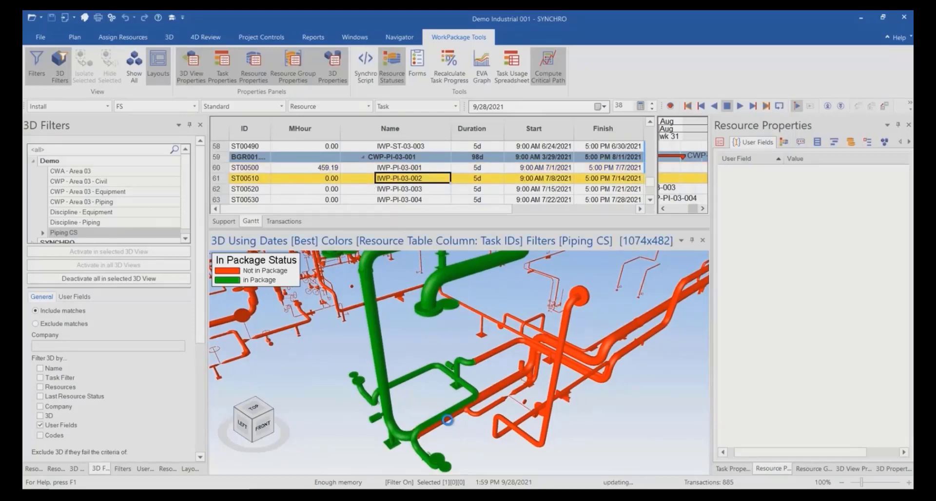
pyautogui.click(448, 422)
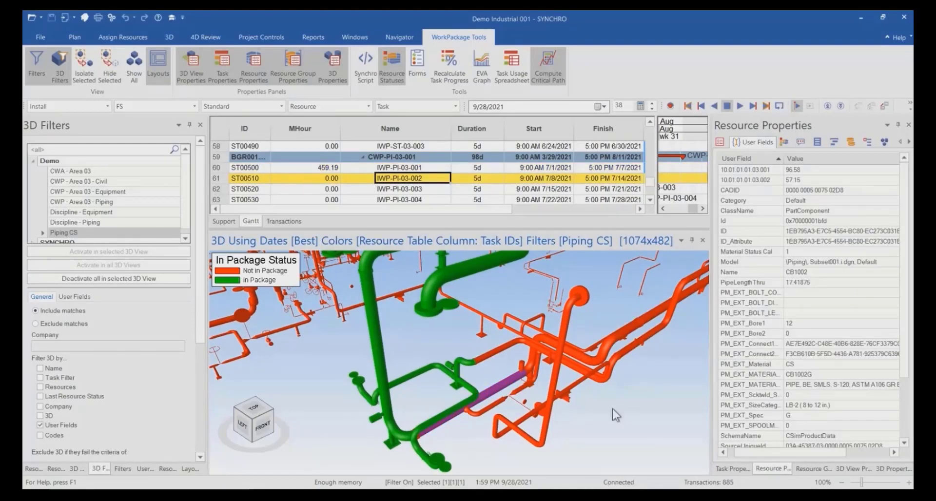
pyautogui.moveTo(456, 391); pyautogui.dragTo(454, 378, button='middle')
pyautogui.scroll(-3, 862, 425)
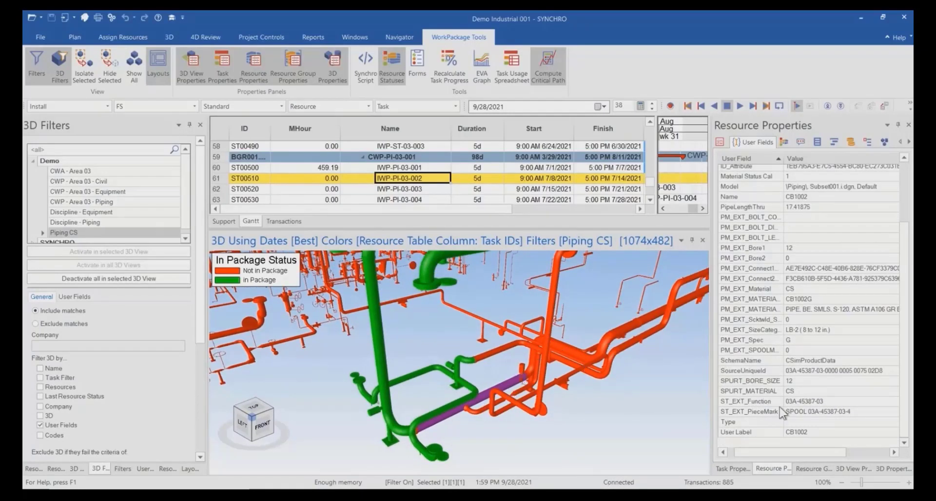
pyautogui.rightClick(768, 409)
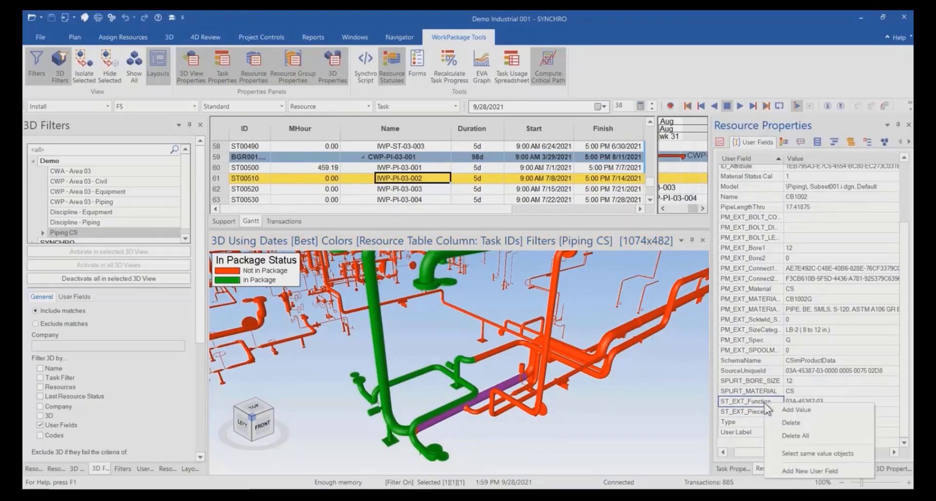
pyautogui.click(815, 441)
pyautogui.scroll(-3, 463, 429)
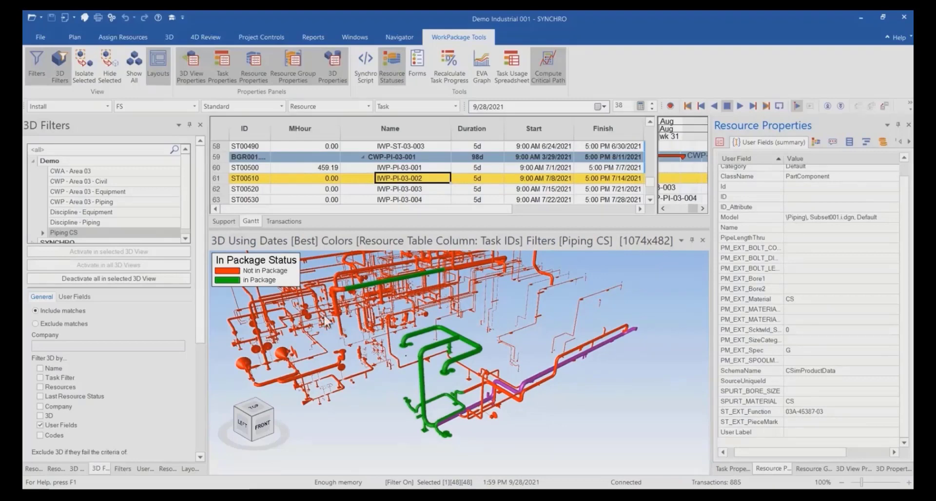
# Assign the selected piping objects to task IWP-PI-03-002.
pyautogui.rightClick(361, 431)
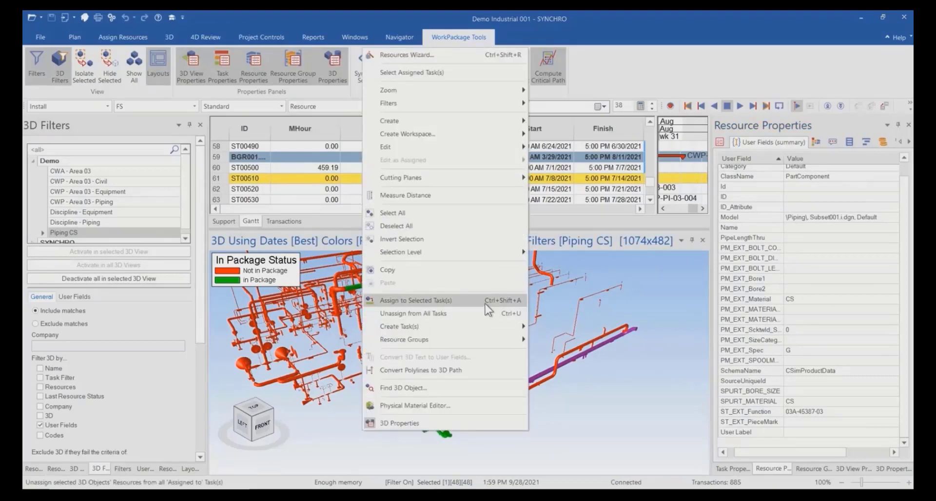
pyautogui.click(512, 303)
pyautogui.moveTo(533, 210); pyautogui.dragTo(657, 269)
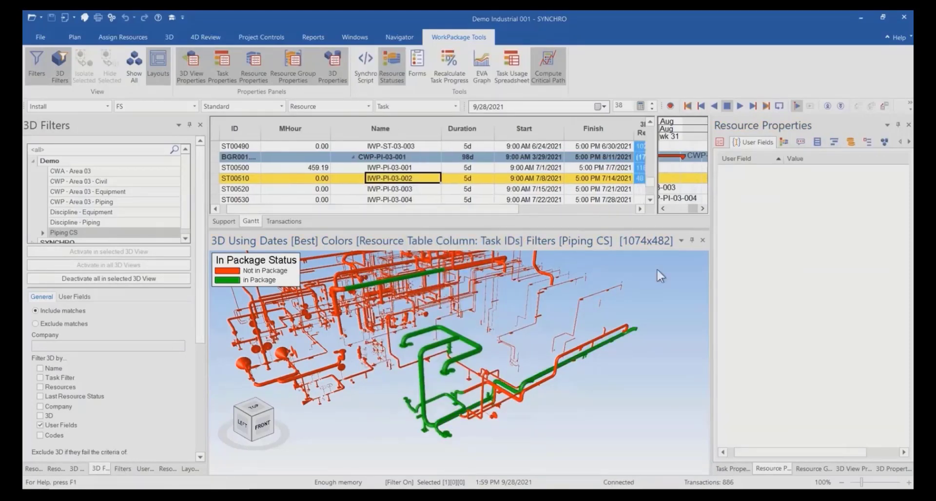
pyautogui.scroll(3, 540, 391)
# Preview and run the Synchro script "1. Get MHour from Cost Code", and close the Script Interpreter.
pyautogui.click(365, 64)
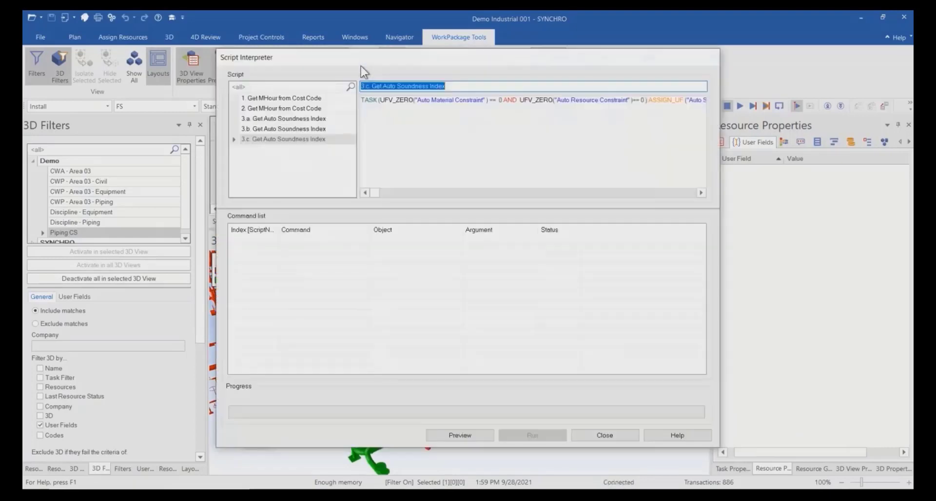
pyautogui.click(284, 98)
pyautogui.click(460, 435)
pyautogui.click(532, 436)
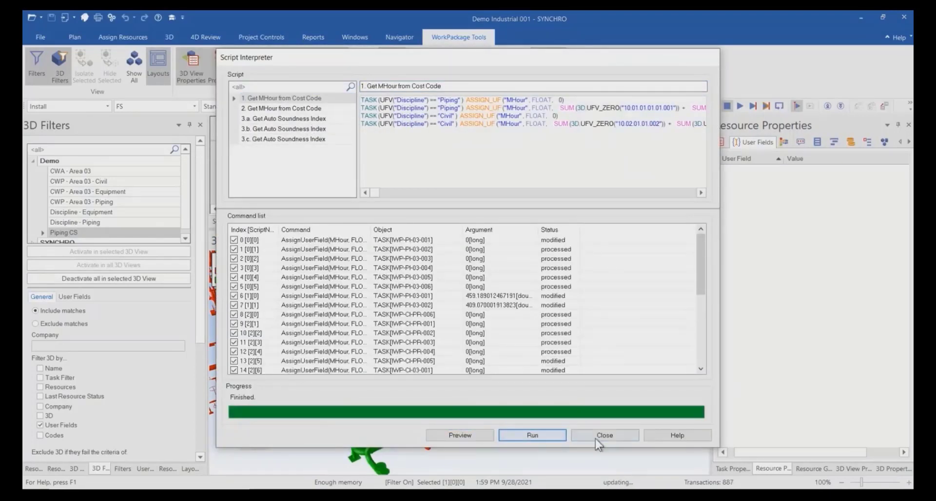
pyautogui.click(603, 436)
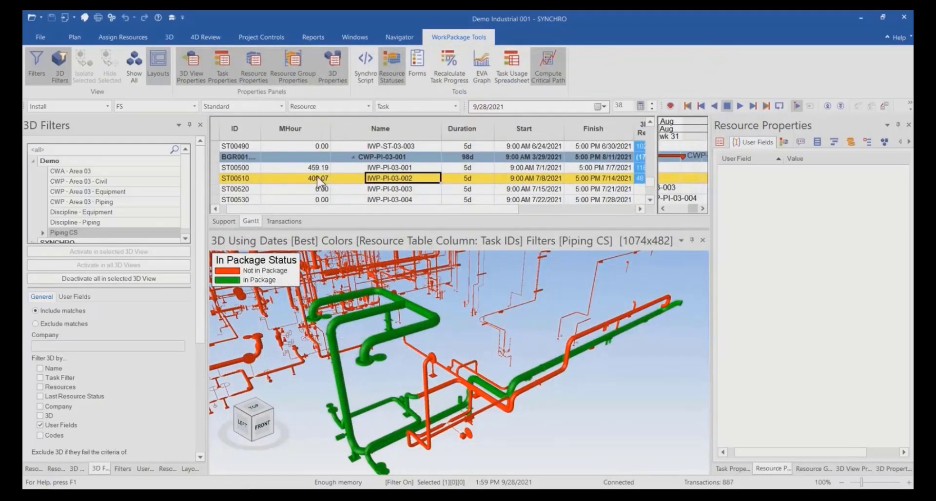
# Filter the Gantt task list to names equal to IWP-PI-03-002.
pyautogui.moveTo(331, 136); pyautogui.dragTo(313, 136)
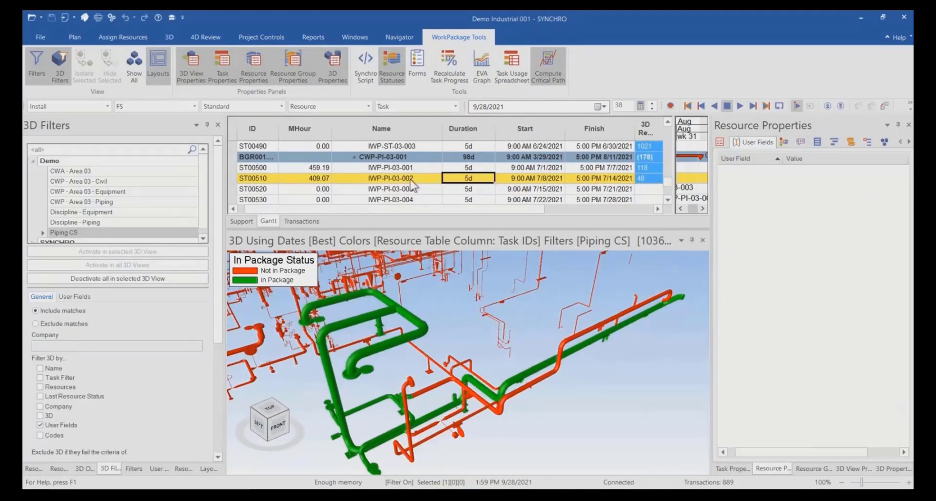
pyautogui.rightClick(411, 180)
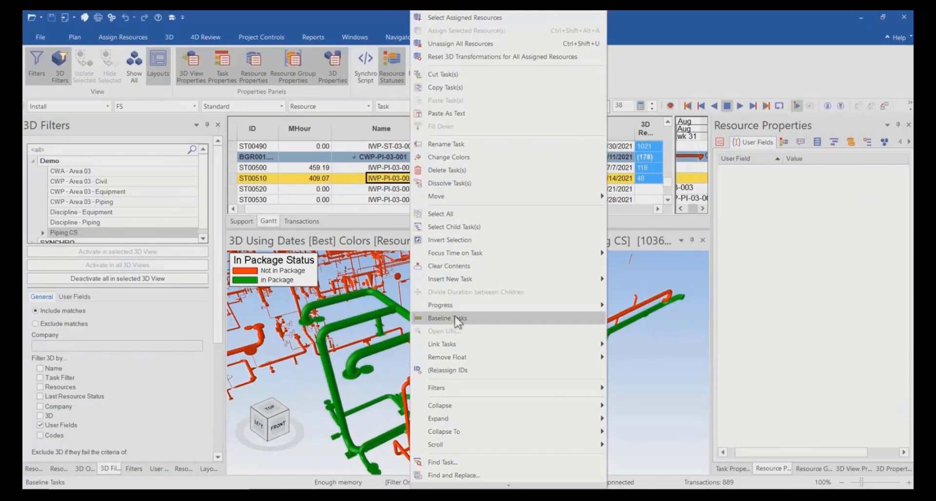
pyautogui.moveTo(477, 389)
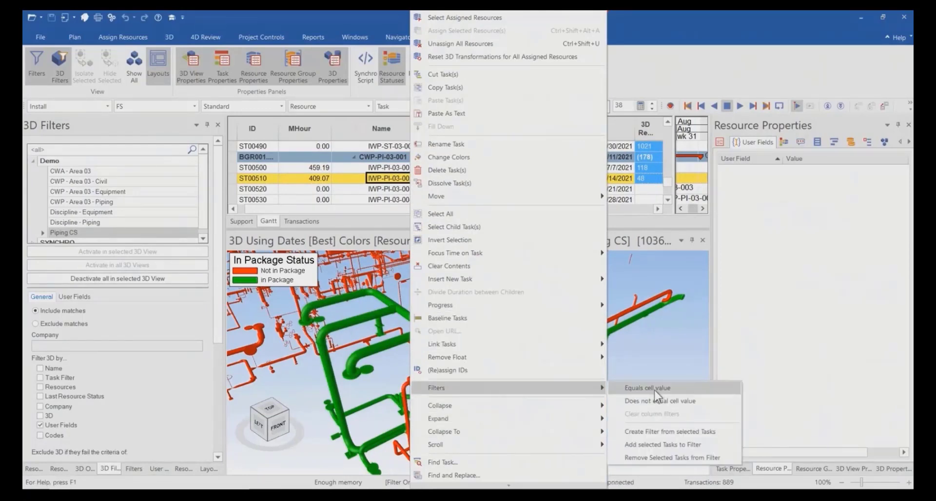
pyautogui.click(654, 390)
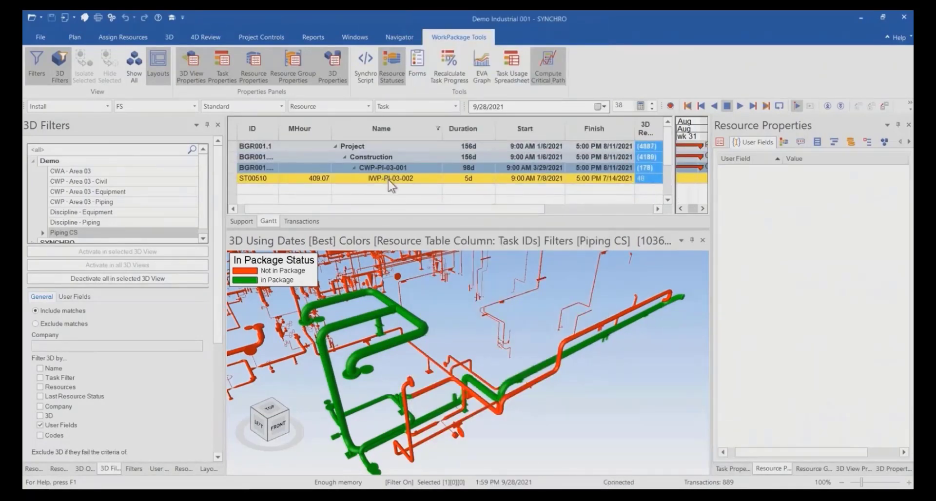
# Open the Task Usage spreadsheet and list the resources assigned to IWP-PI-03-002 in it.
pyautogui.click(511, 66)
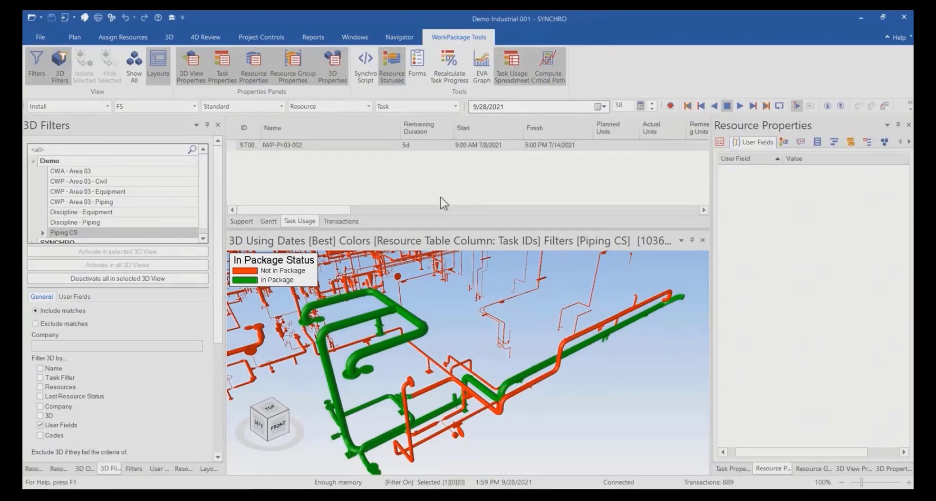
pyautogui.rightClick(339, 169)
pyautogui.moveTo(370, 195)
pyautogui.click(450, 195)
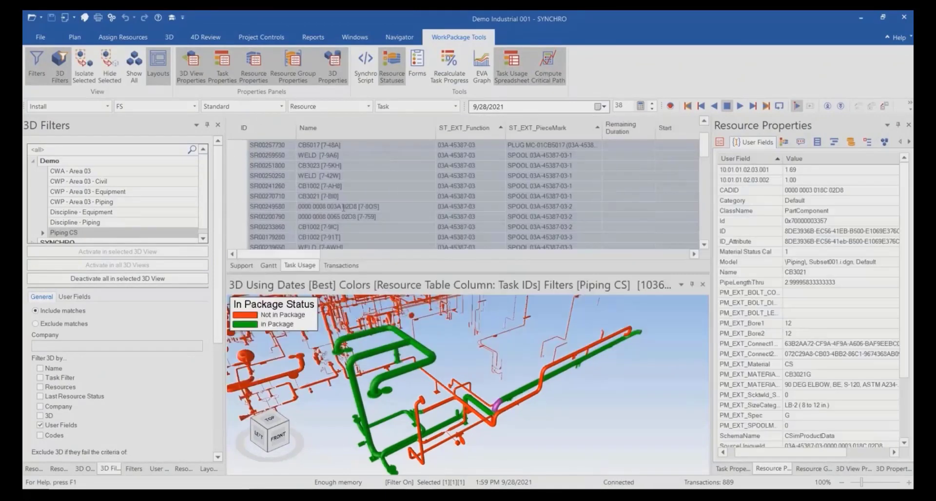
pyautogui.scroll(5, 344, 208)
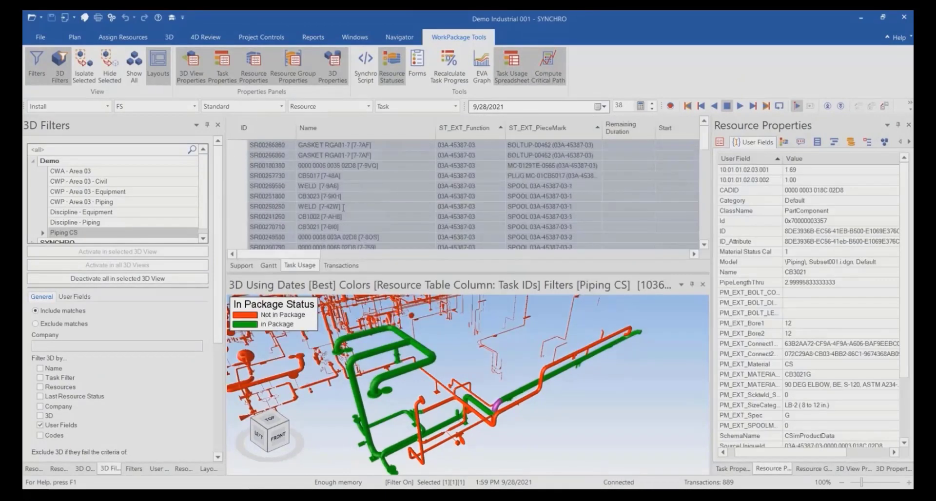
# Export the Task Usage table to Excel, choosing Demo Industrial 001 > 07 - Workpack Document > CWP Piping Area 03 as the destination.
pyautogui.click(382, 200)
pyautogui.rightClick(305, 191)
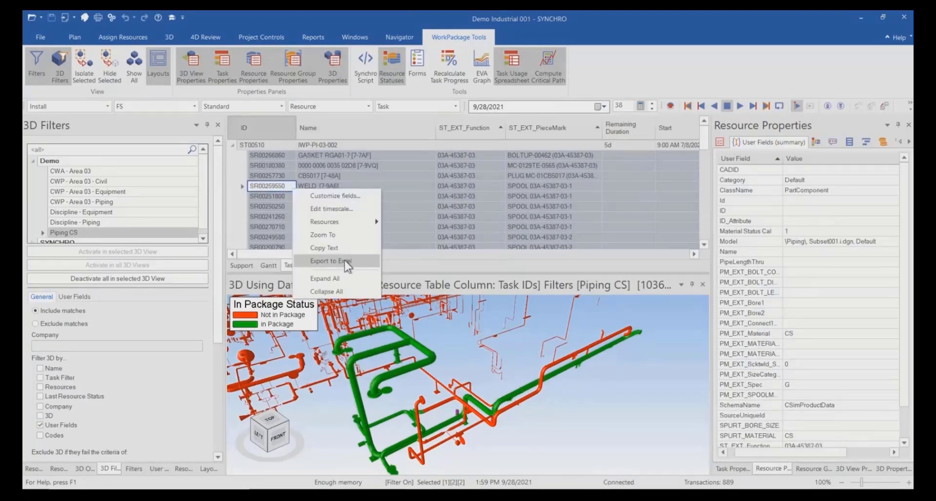
pyautogui.click(341, 263)
pyautogui.moveTo(343, 285)
pyautogui.mouseDown()
pyautogui.moveTo(349, 192)
pyautogui.moveTo(337, 297)
pyautogui.moveTo(341, 273)
pyautogui.mouseUp()
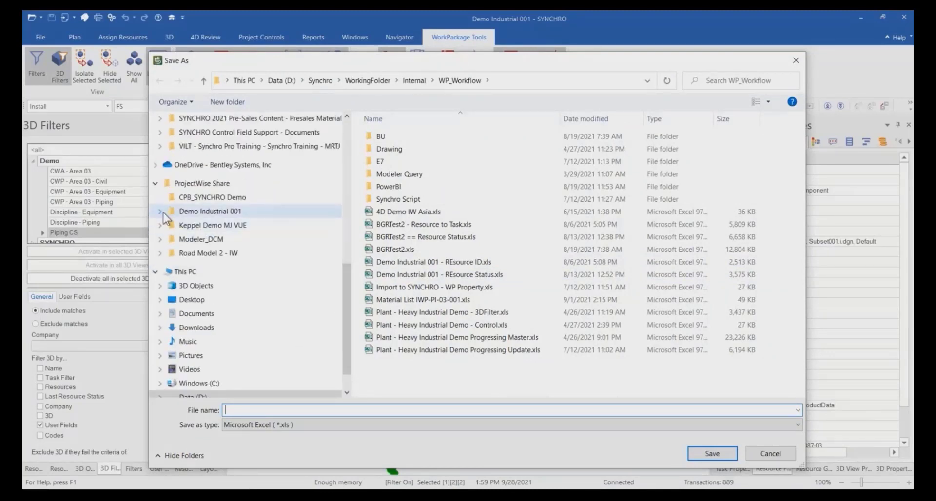
pyautogui.click(161, 211)
pyautogui.click(171, 225)
pyautogui.click(219, 267)
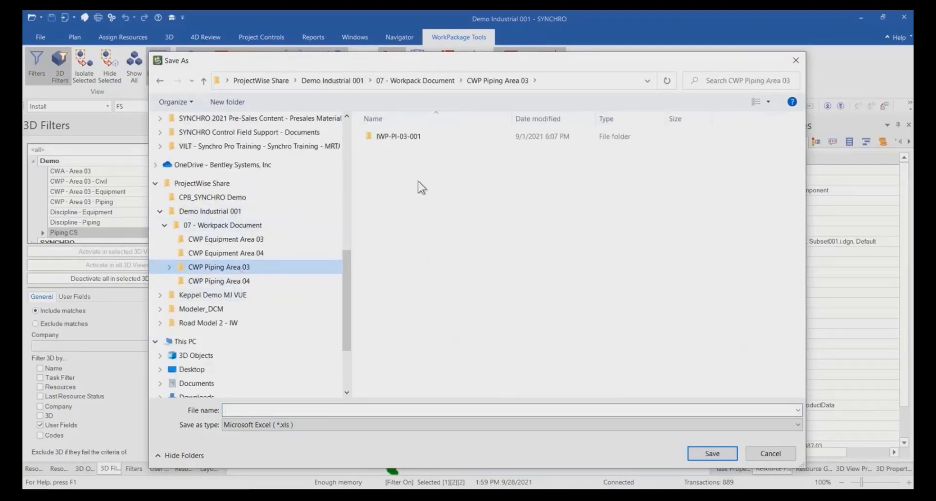
# Create a folder named IWP-PI-03-002 inside CWP Piping Area 03.
pyautogui.rightClick(402, 158)
pyautogui.click(227, 102)
pyautogui.write('IW')
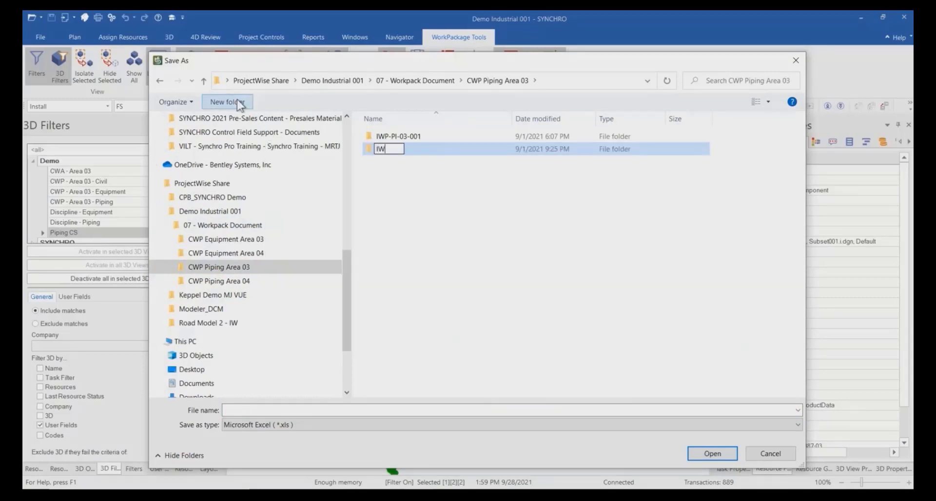
pyautogui.write('P=PI-03-00')
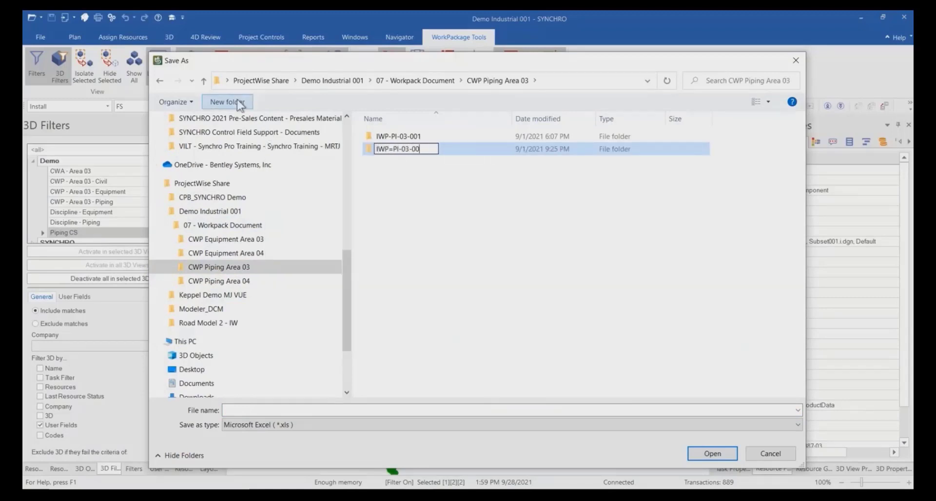
pyautogui.write('2')
pyautogui.moveTo(434, 150); pyautogui.dragTo(378, 152)
pyautogui.click(396, 149)
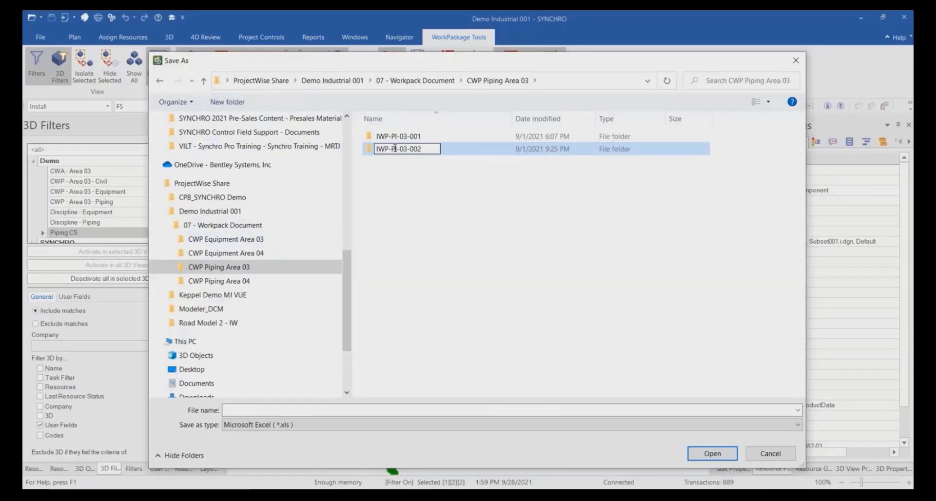
pyautogui.press('Return')
# Save the Excel export in the IWP-PI-03-002 folder as "Material List - IWP-PI-03-002".
pyautogui.doubleClick(418, 148)
pyautogui.write('Mate')
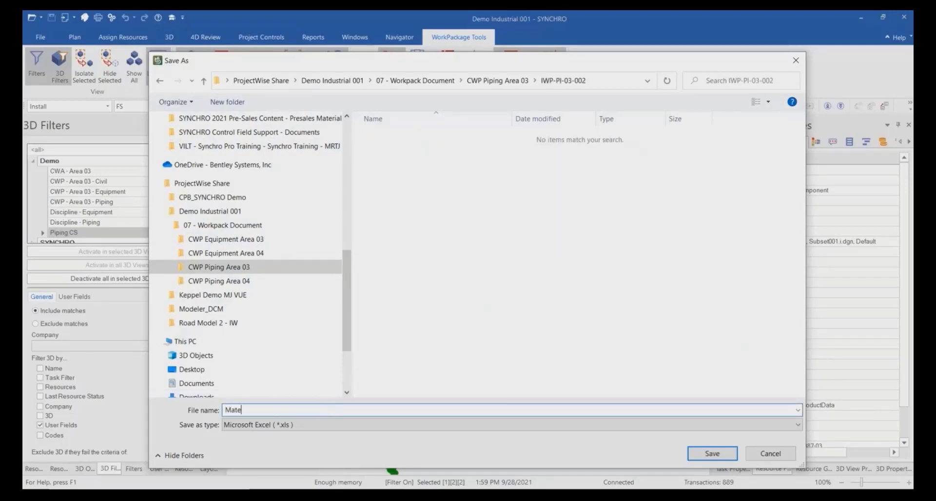
pyautogui.write('rial List -')
pyautogui.write('IWP-PI-03-002')
pyautogui.click(712, 453)
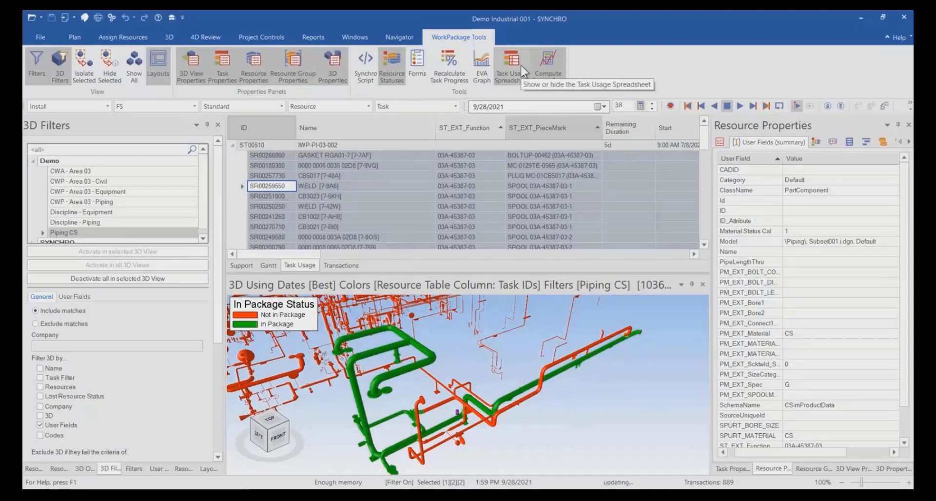
# Open the project forms and start a new form with the IWP form definition.
pyautogui.click(370, 176)
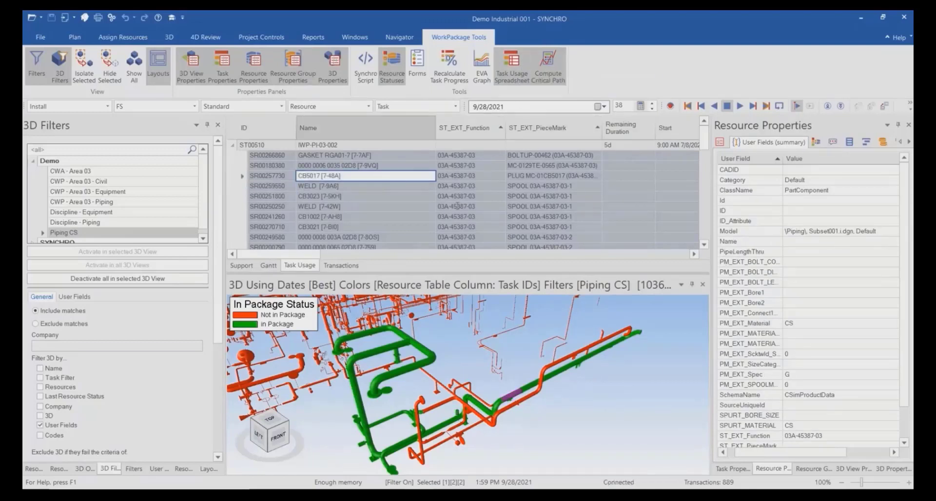
pyautogui.click(414, 60)
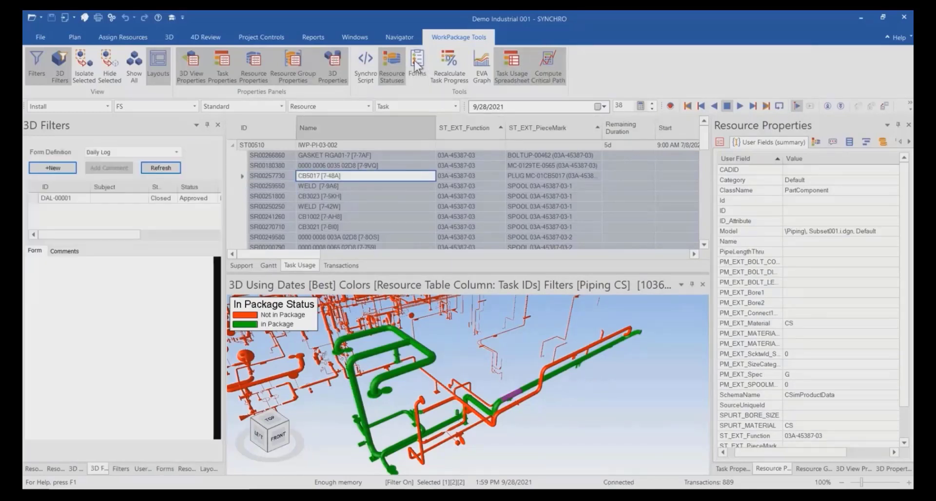
pyautogui.click(176, 152)
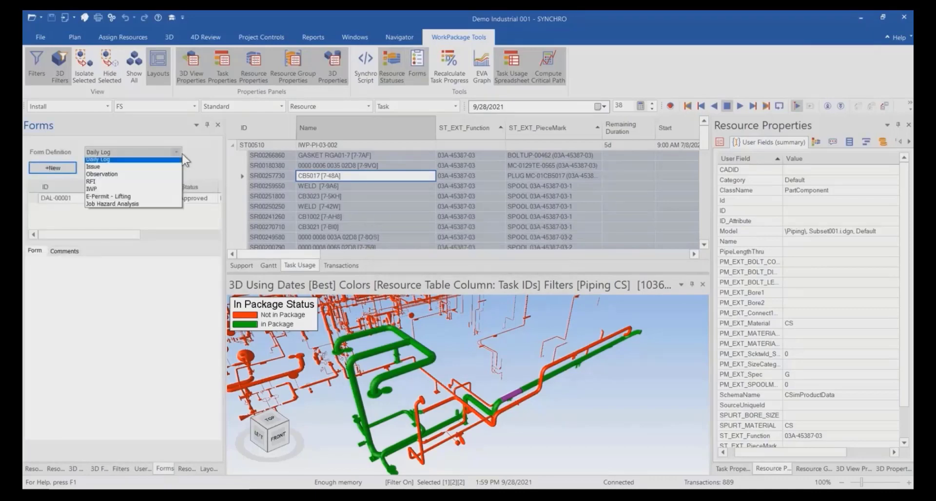
pyautogui.click(155, 196)
pyautogui.click(65, 168)
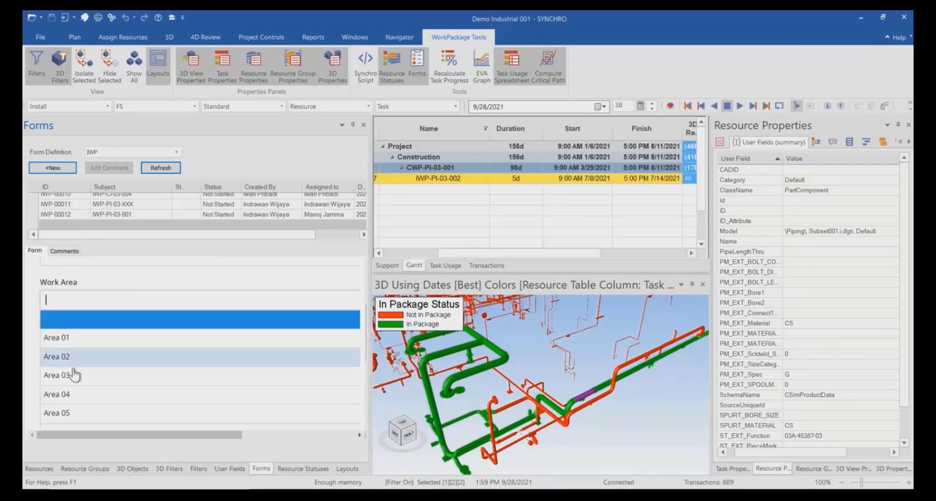
# Set the new IWP form's work area to Area 03, discipline to Piping and activity type to Install.
pyautogui.scroll(-1, 73, 381)
pyautogui.scroll(1, 69, 335)
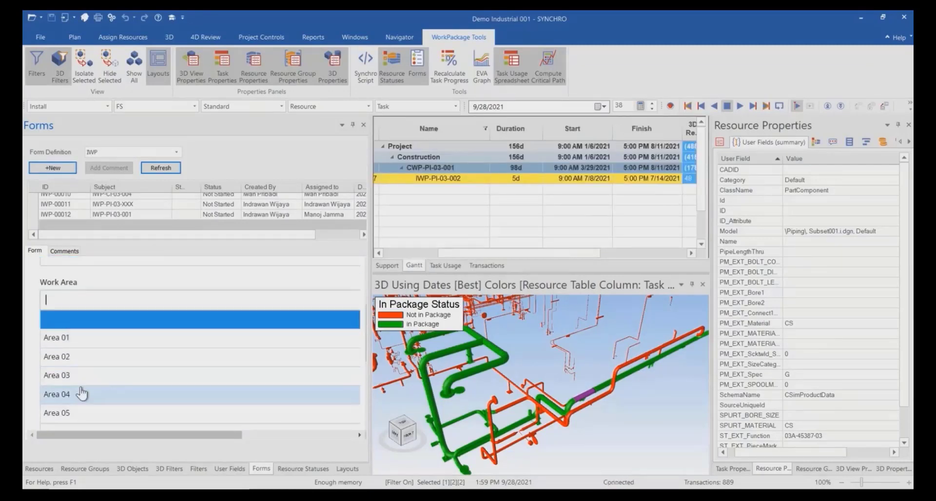
pyautogui.click(68, 375)
pyautogui.click(97, 345)
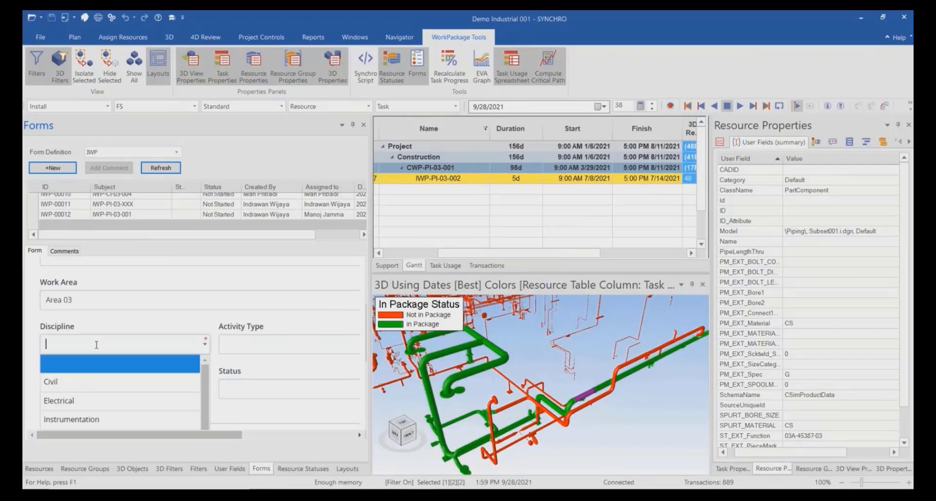
pyautogui.write('P')
pyautogui.click(96, 366)
pyautogui.click(241, 344)
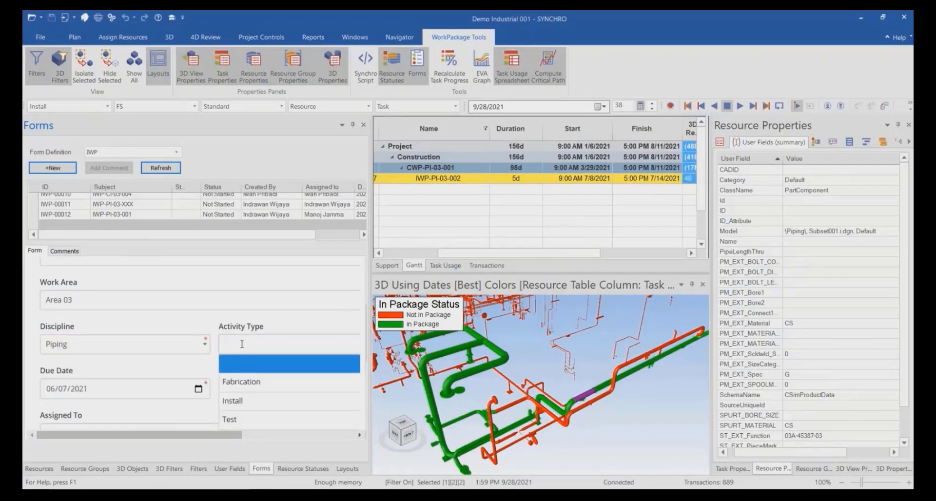
pyautogui.click(250, 402)
# Assign the new IWP form to the responsible team member from the list of assignees.
pyautogui.scroll(-1, 284, 323)
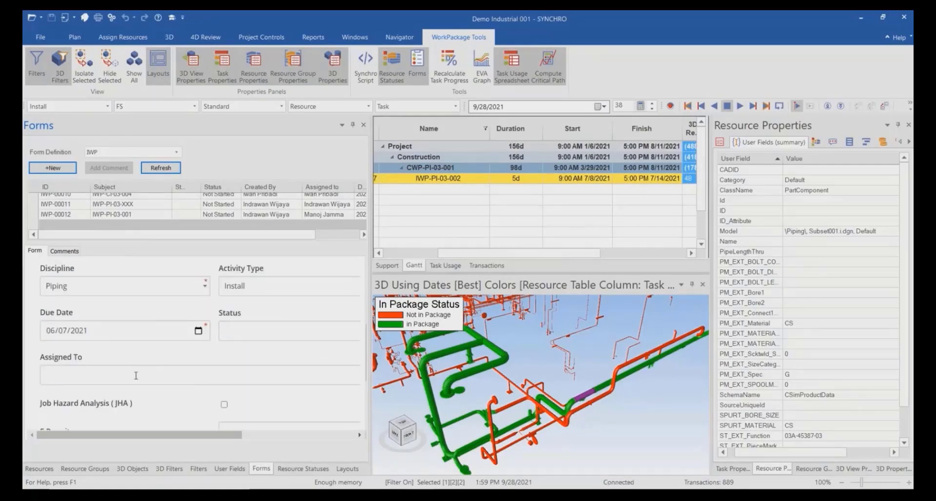
pyautogui.scroll(-1, 136, 375)
pyautogui.click(123, 320)
pyautogui.scroll(1, 122, 355)
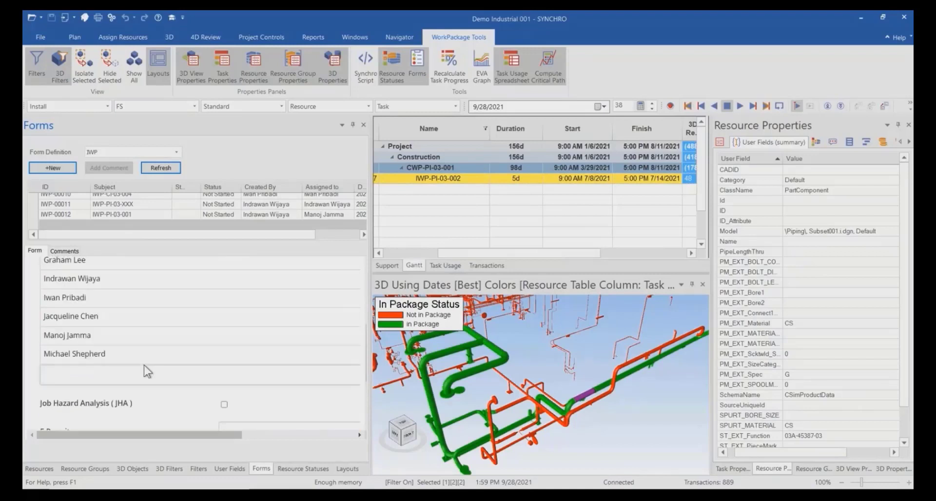
pyautogui.scroll(1, 141, 328)
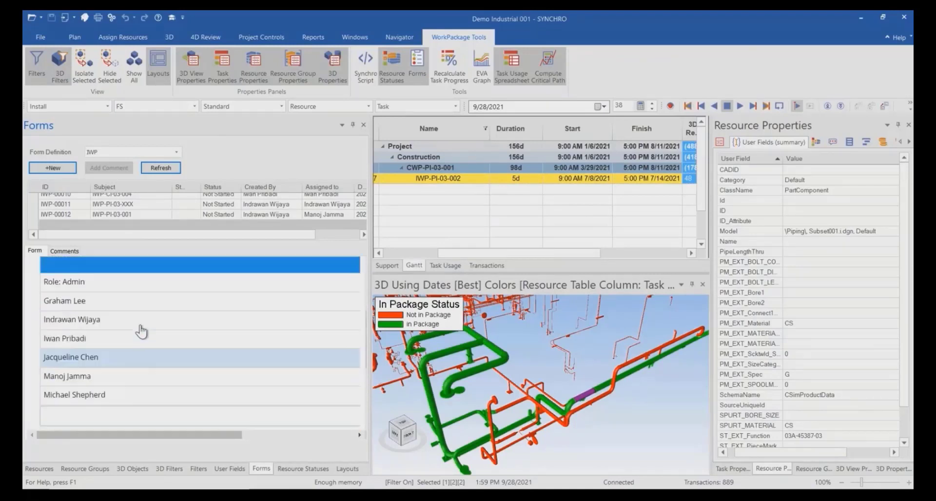
pyautogui.scroll(-1, 143, 336)
pyautogui.scroll(-1, 144, 381)
pyautogui.scroll(1, 126, 355)
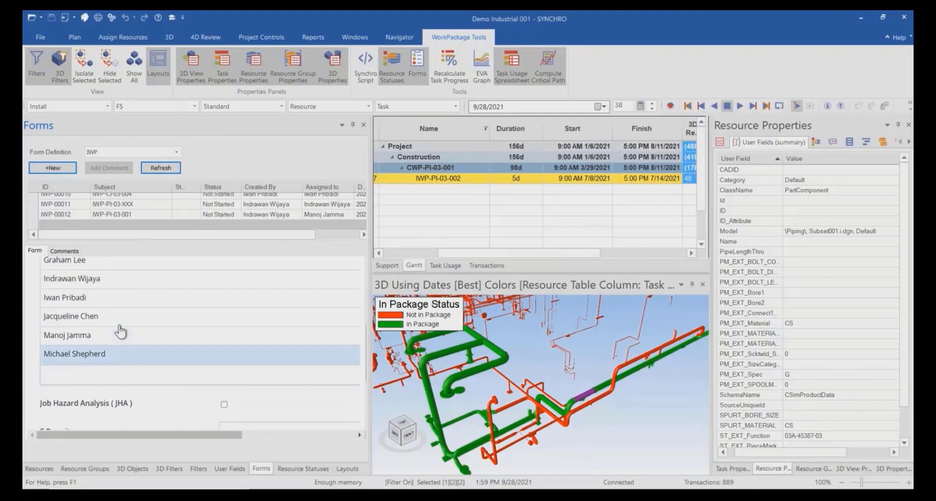
pyautogui.click(88, 304)
pyautogui.scroll(-3, 154, 400)
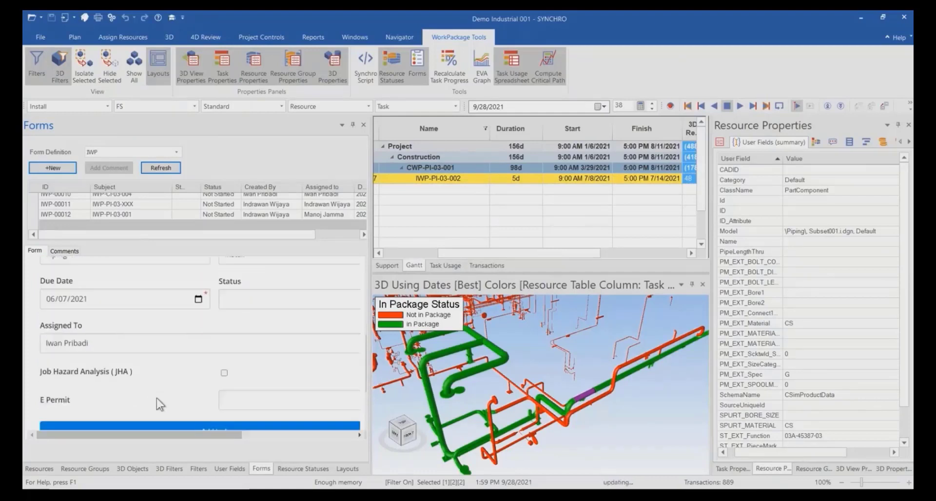
# Link Material List - IWP-PI-03-002.xls to the form from 07 - Workpack Document > CWP Piping Area 03 > IWP-PI-03-002.
pyautogui.scroll(-1, 155, 396)
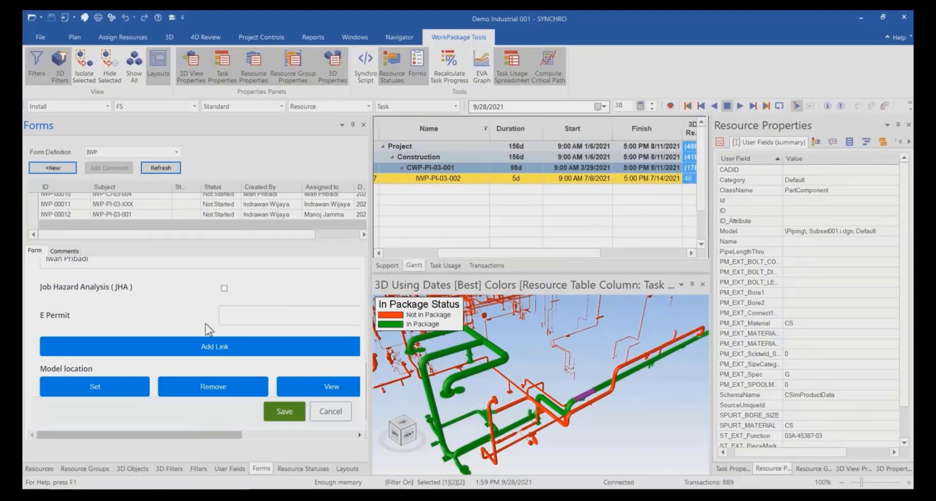
pyautogui.click(226, 349)
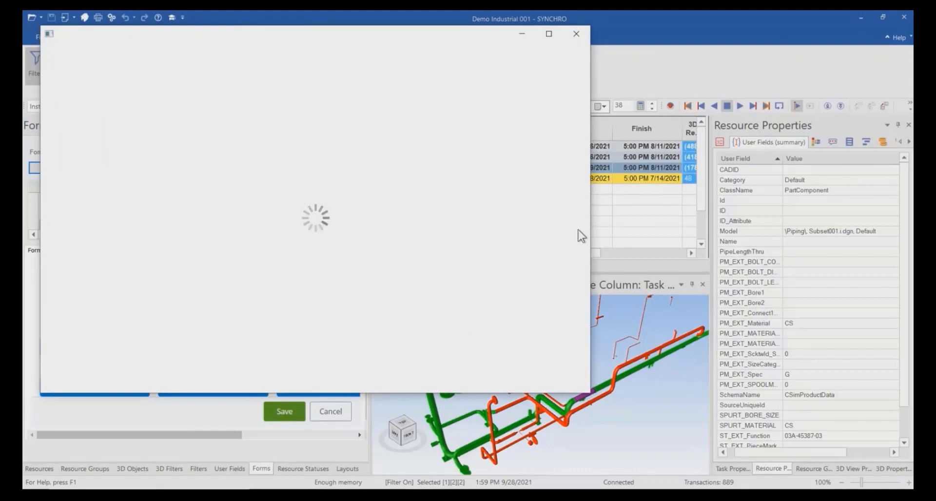
pyautogui.scroll(-3, 141, 295)
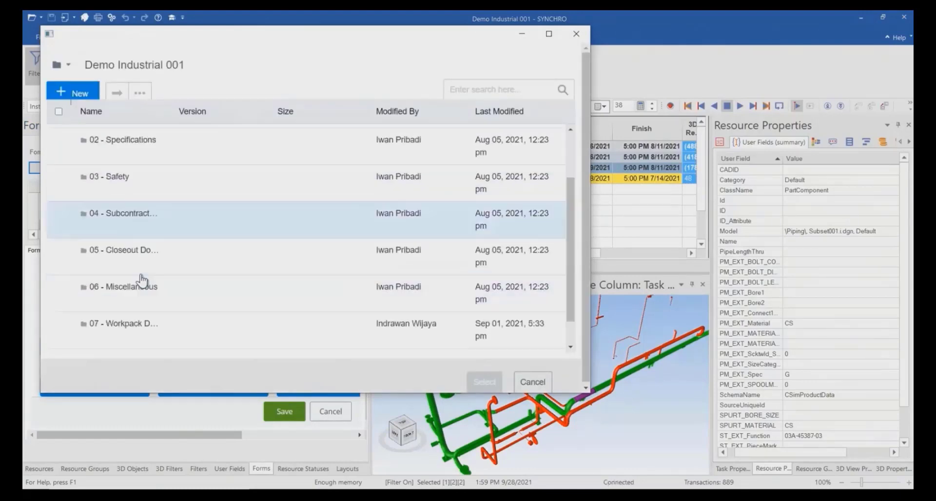
pyautogui.click(137, 297)
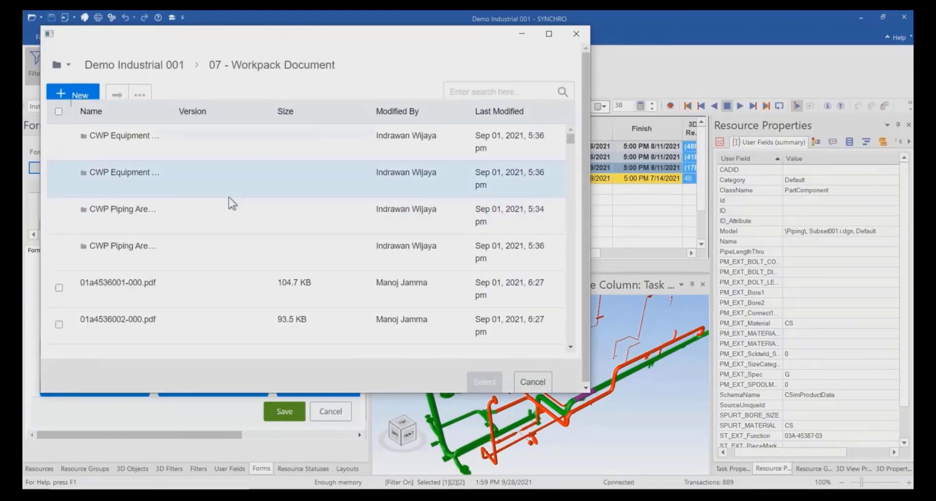
pyautogui.click(137, 218)
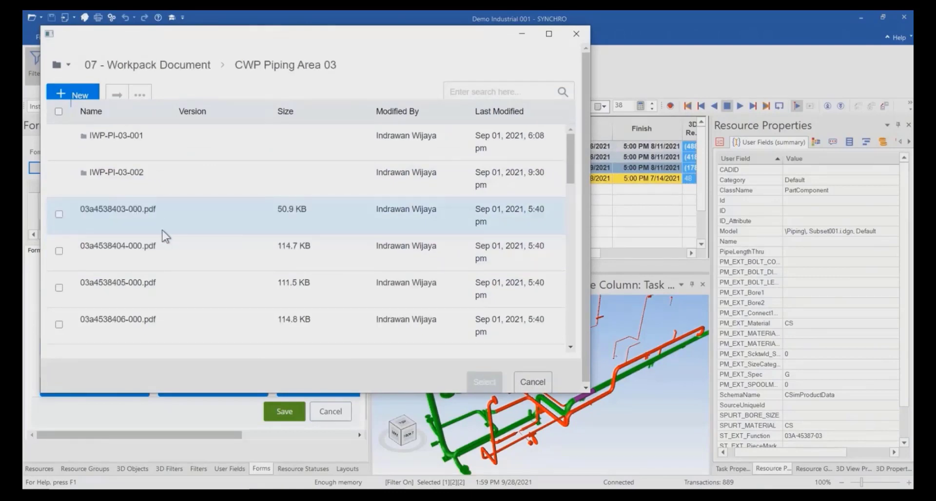
pyautogui.click(127, 179)
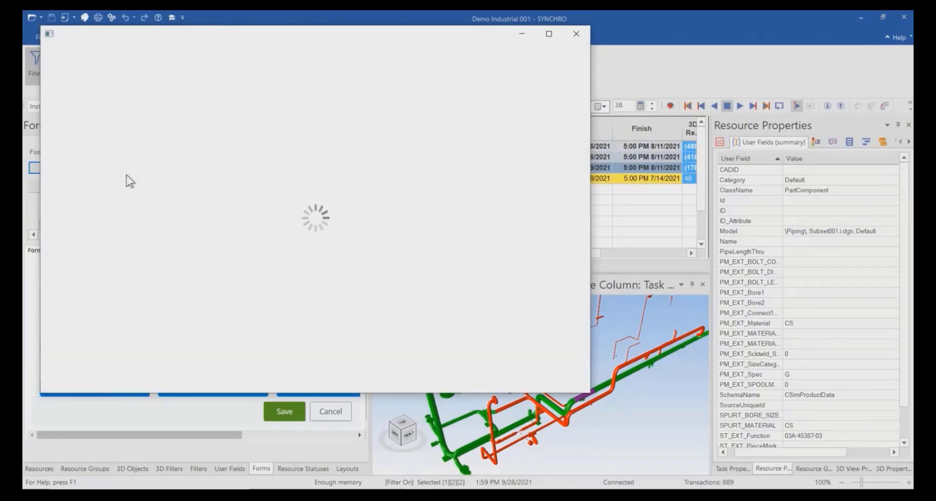
pyautogui.click(59, 138)
pyautogui.click(486, 383)
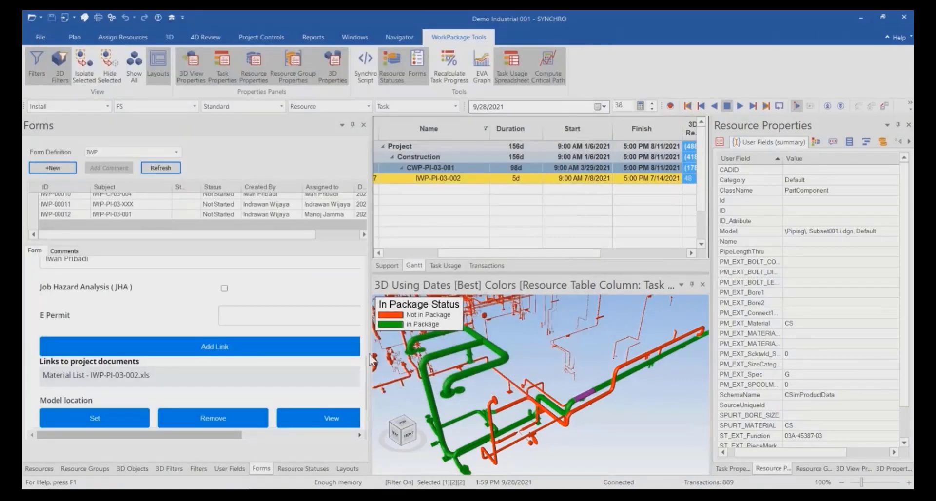
# Link the drawing 01a4536001-000.pdf from 07 - Workpack Document to the IWP form.
pyautogui.scroll(-2, 268, 351)
pyautogui.click(218, 315)
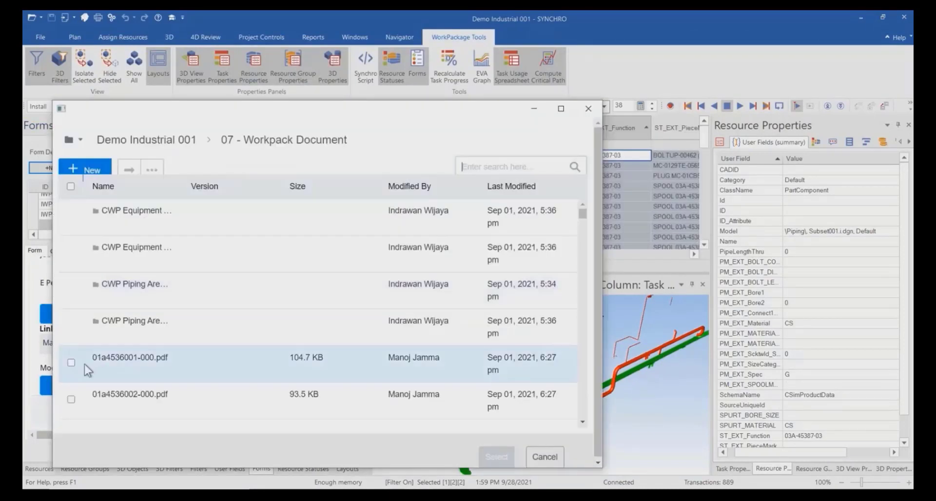
pyautogui.click(71, 362)
pyautogui.click(498, 458)
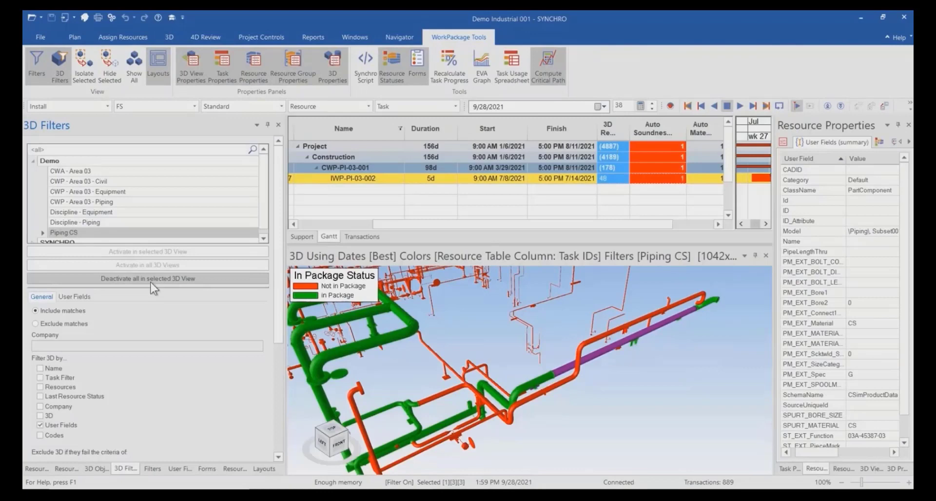
# Deactivate all filters in the selected 3D view and set the task selection mode to Task with Assignments.
pyautogui.click(151, 280)
pyautogui.click(415, 106)
pyautogui.click(415, 130)
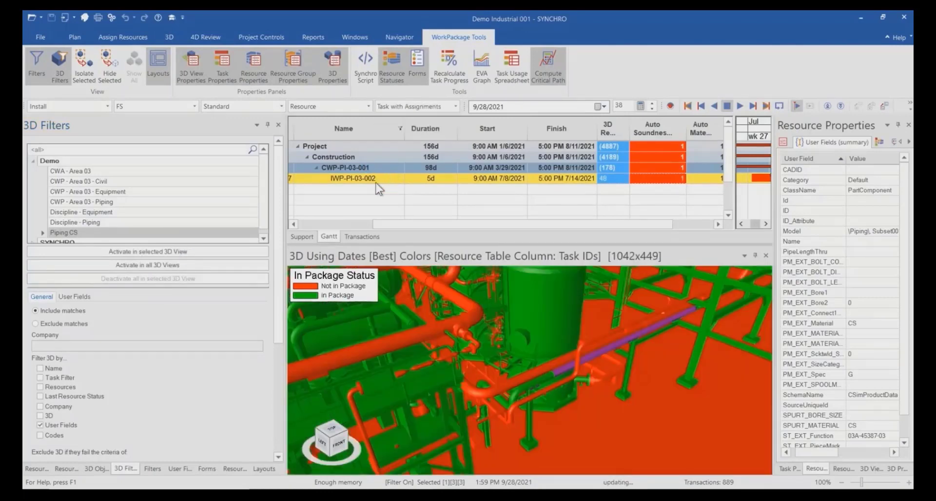
# Select task IWP-PI-03-002 with its assigned resources and isolate them in the 3D view.
pyautogui.click(371, 179)
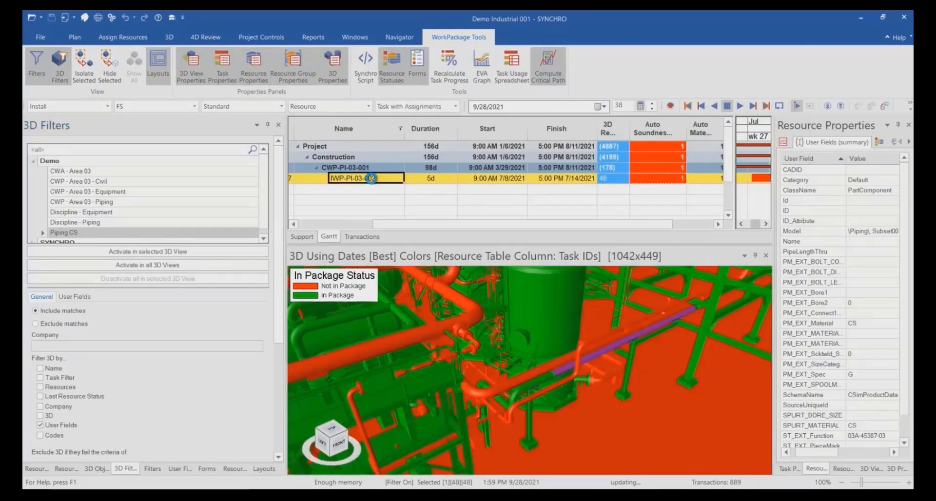
pyautogui.press('Up')
pyautogui.press('Down')
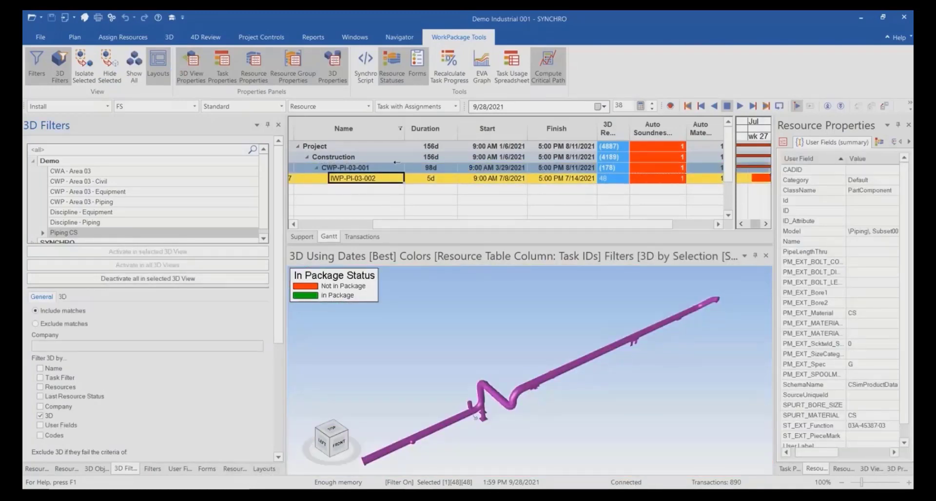
# Make the unfiltered objects visible in the 3D view around the isolated piping, replacing their original color with white.
pyautogui.click(207, 469)
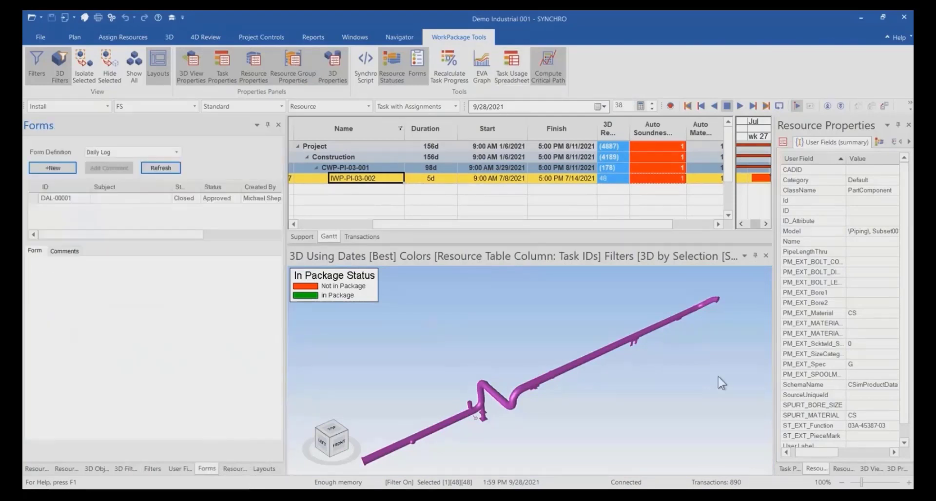
pyautogui.click(872, 468)
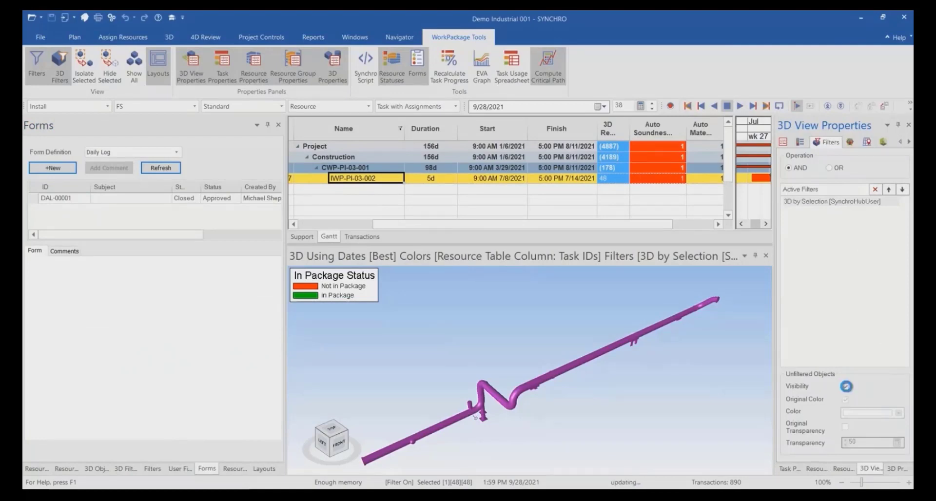
pyautogui.click(845, 386)
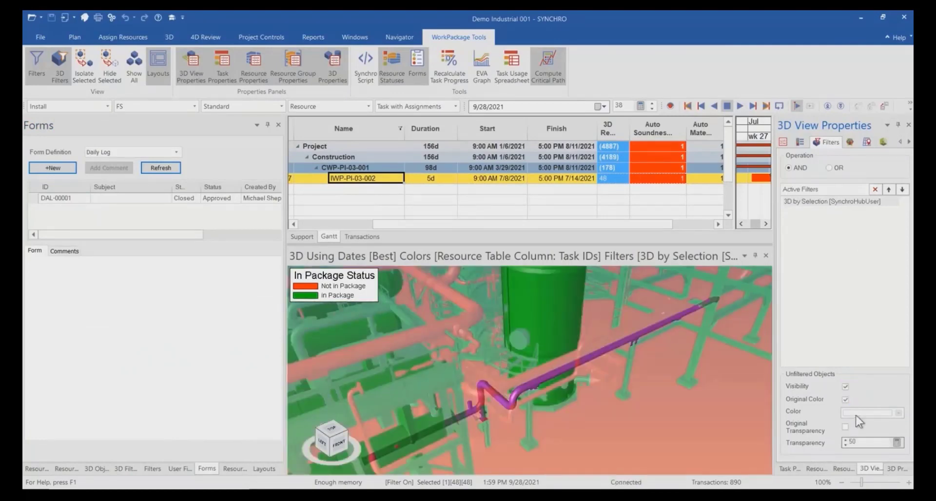
pyautogui.click(845, 399)
pyautogui.click(845, 412)
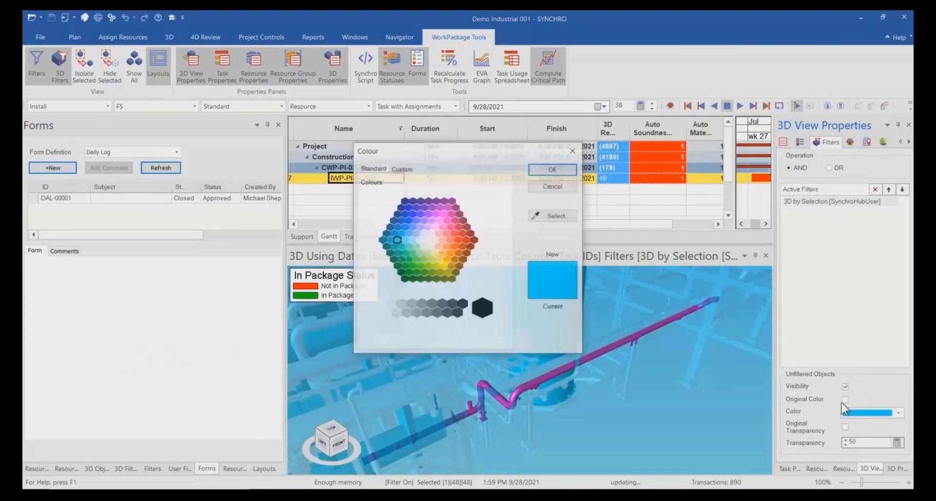
pyautogui.click(390, 304)
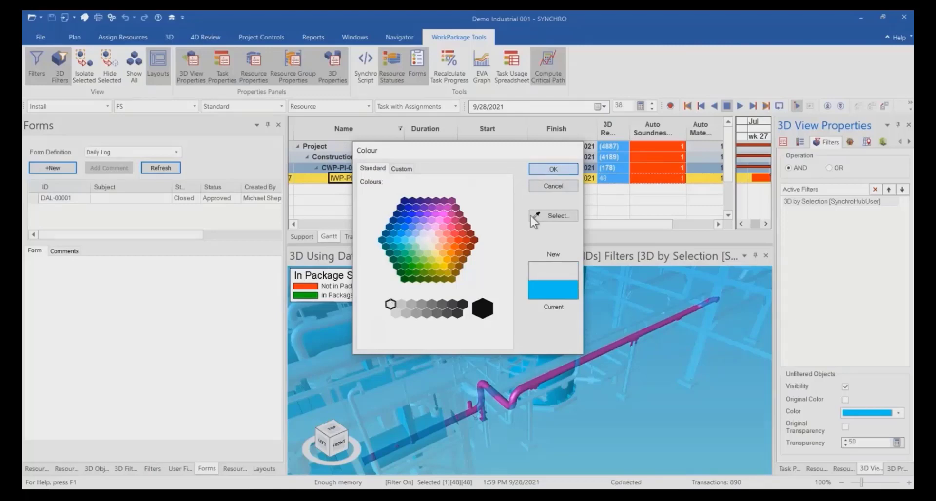
pyautogui.click(553, 169)
pyautogui.scroll(-2, 553, 329)
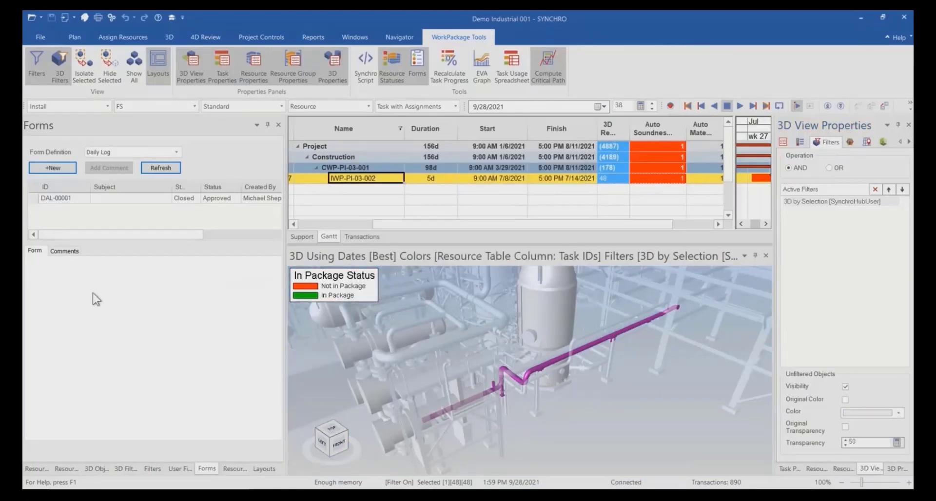
# Set the model location of the IWP-PI-03-002 form from the current 3D view, save it, and open it in SYNCHRO Control.
pyautogui.click(176, 152)
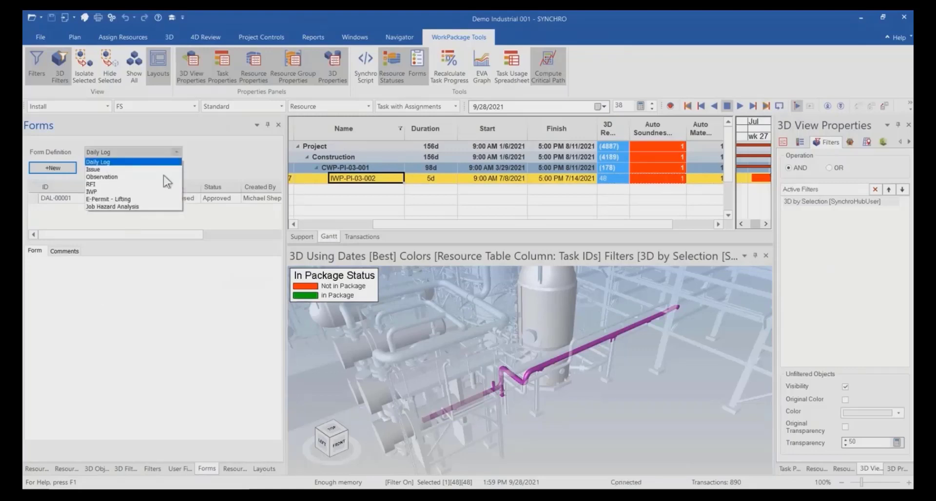
pyautogui.click(143, 195)
pyautogui.scroll(-10, 169, 363)
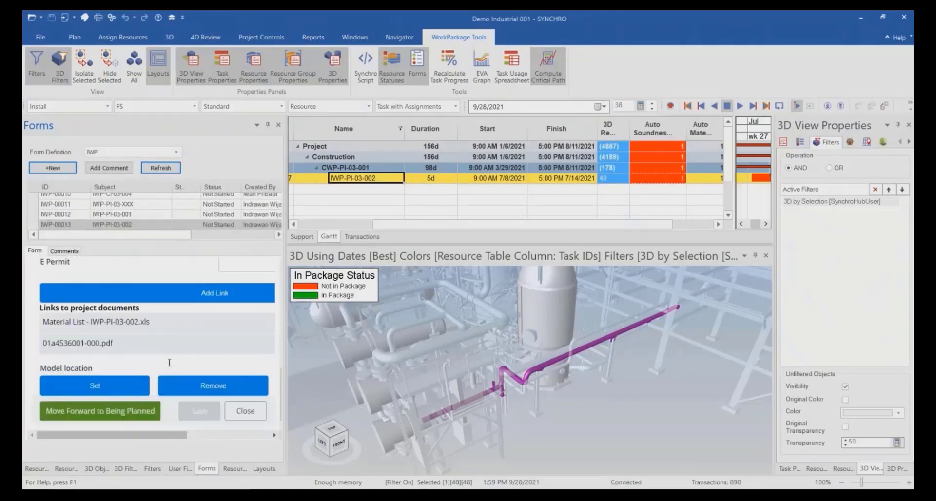
pyautogui.click(94, 386)
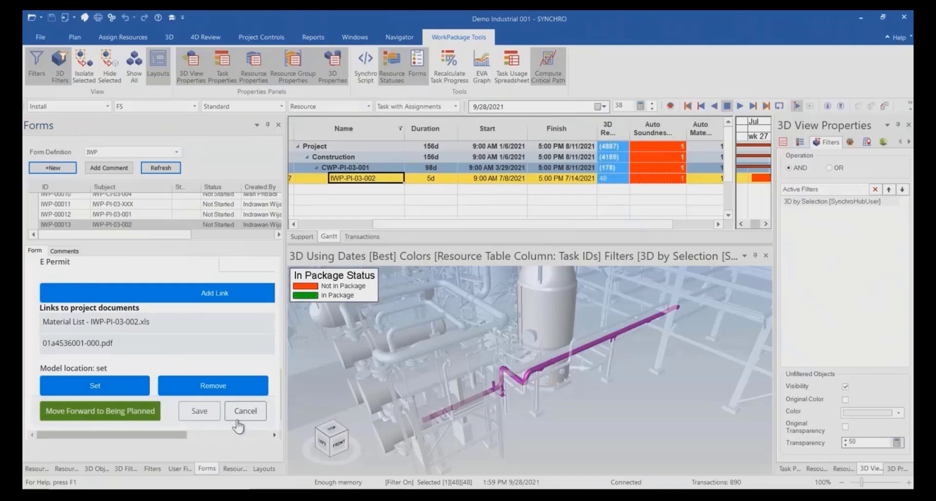
pyautogui.click(204, 415)
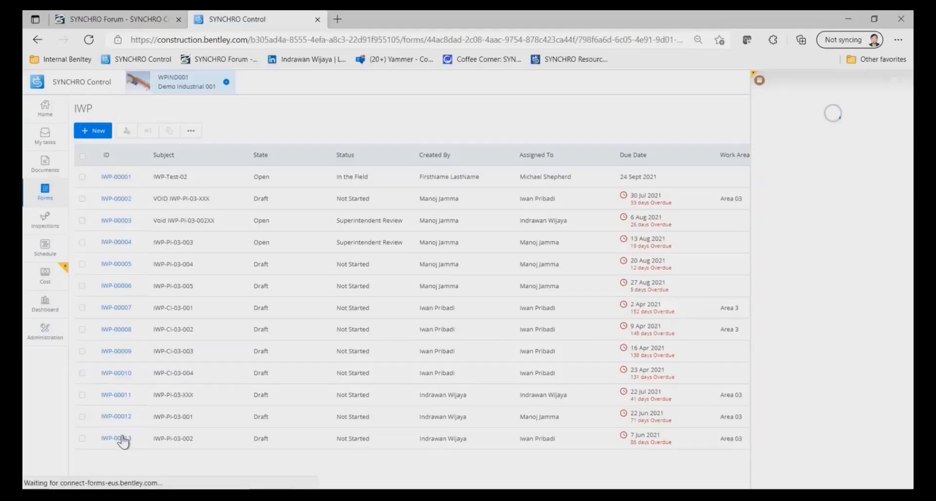
pyautogui.scroll(-5, 833, 359)
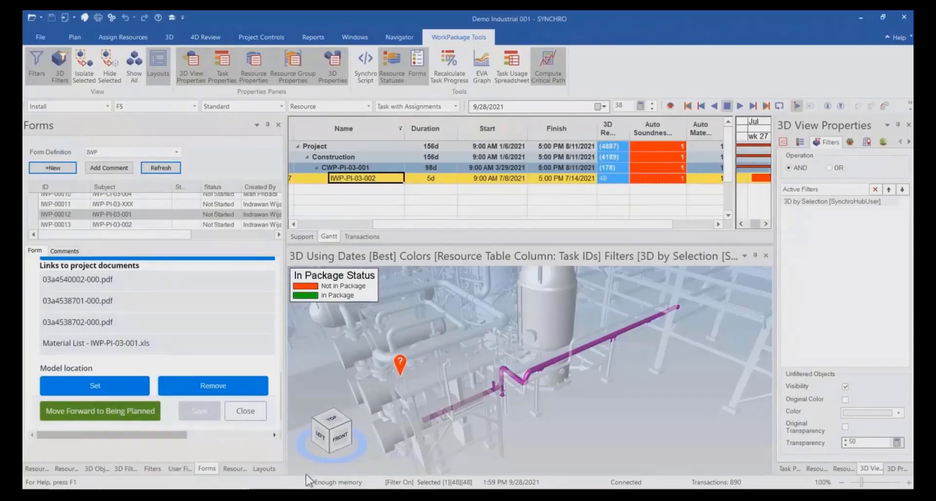
# Close the Forms panel, clear the task table's Name filter, and enlarge the Gantt area with the task filters shown.
pyautogui.click(277, 124)
pyautogui.click(267, 470)
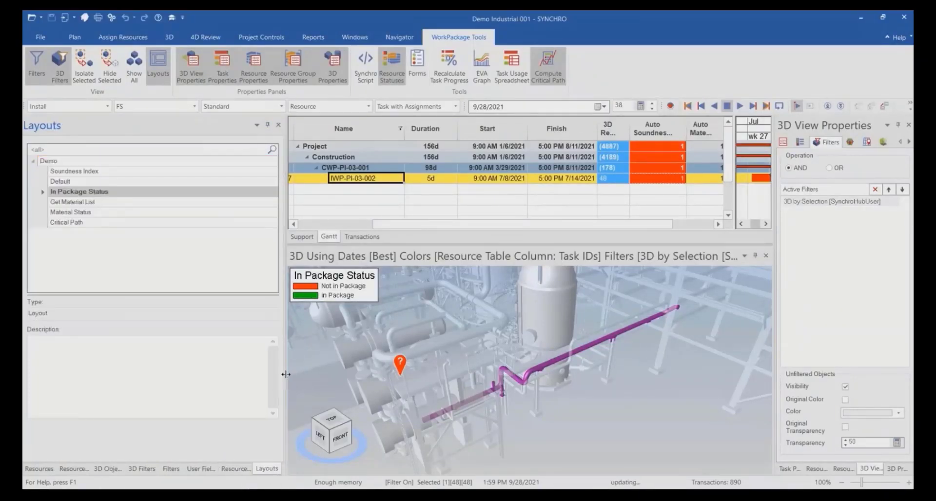
pyautogui.moveTo(285, 375); pyautogui.dragTo(188, 368)
pyautogui.click(115, 469)
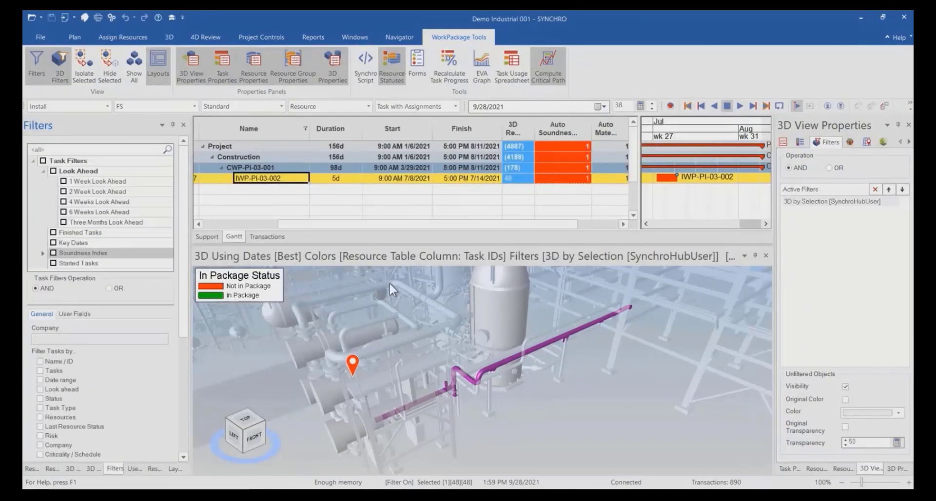
pyautogui.rightClick(270, 128)
pyautogui.click(298, 246)
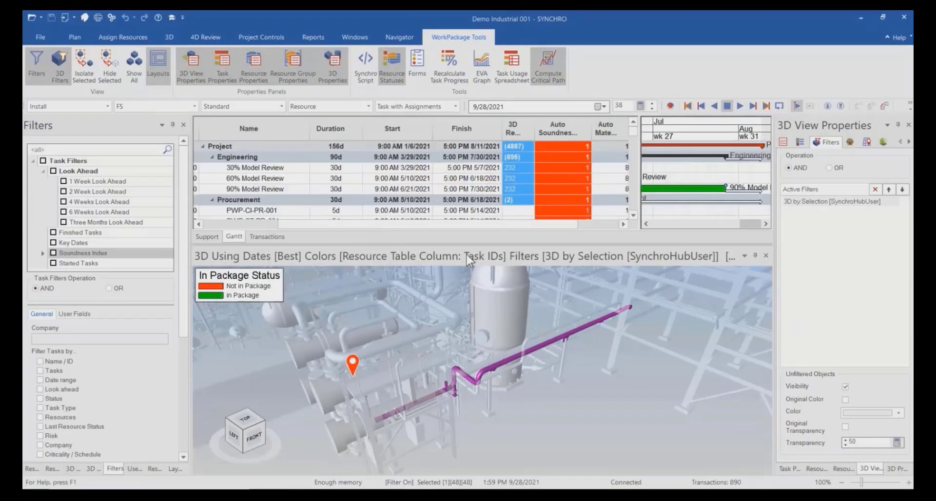
pyautogui.moveTo(467, 245); pyautogui.dragTo(472, 368)
# Review the tasks with the 1, 2, 4 and 6 week Look Ahead filters in turn, clear them, and widen Auto Material Constraint.
pyautogui.click(64, 181)
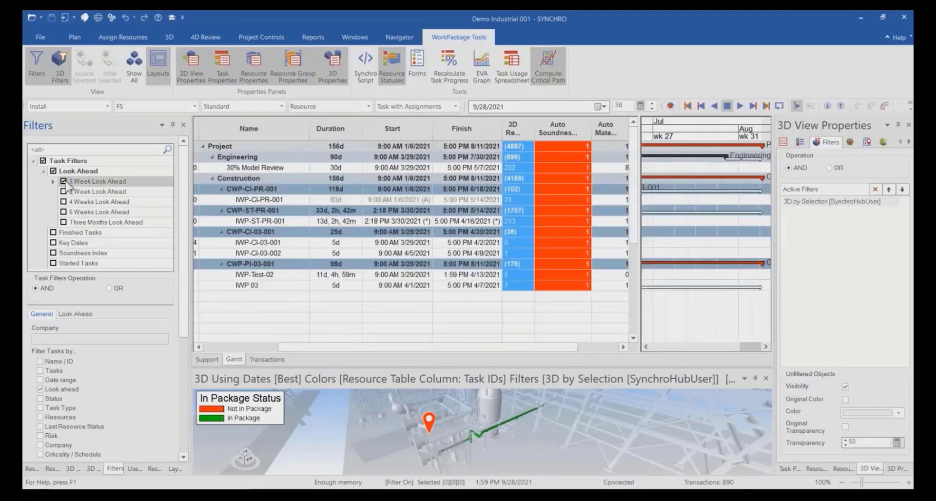
pyautogui.moveTo(638, 259); pyautogui.dragTo(691, 258)
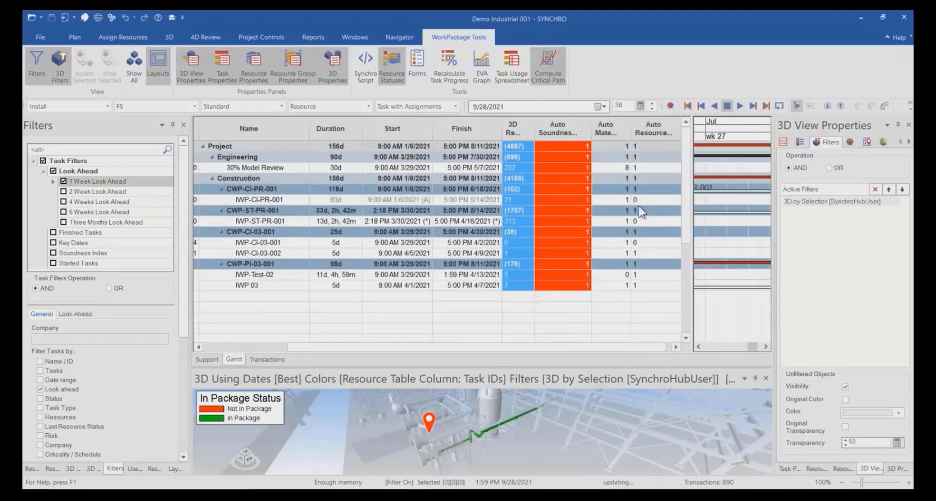
pyautogui.click(64, 181)
pyautogui.click(64, 201)
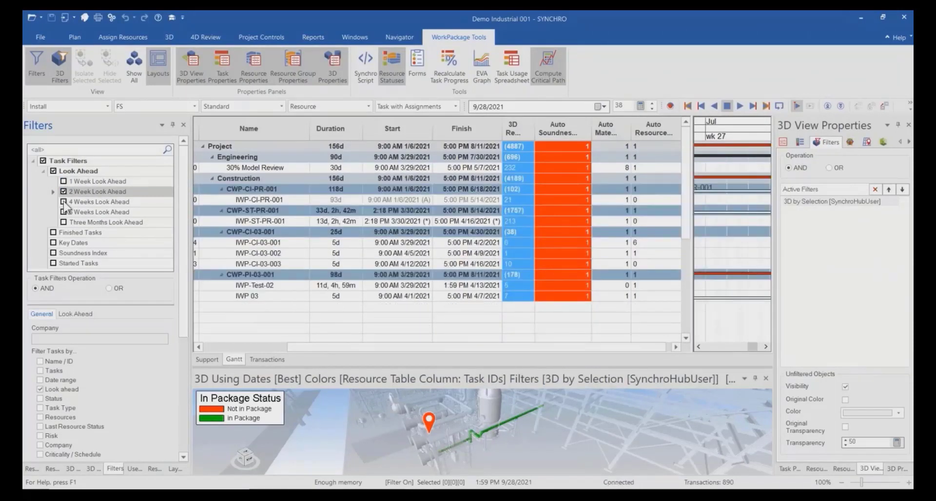
pyautogui.click(64, 212)
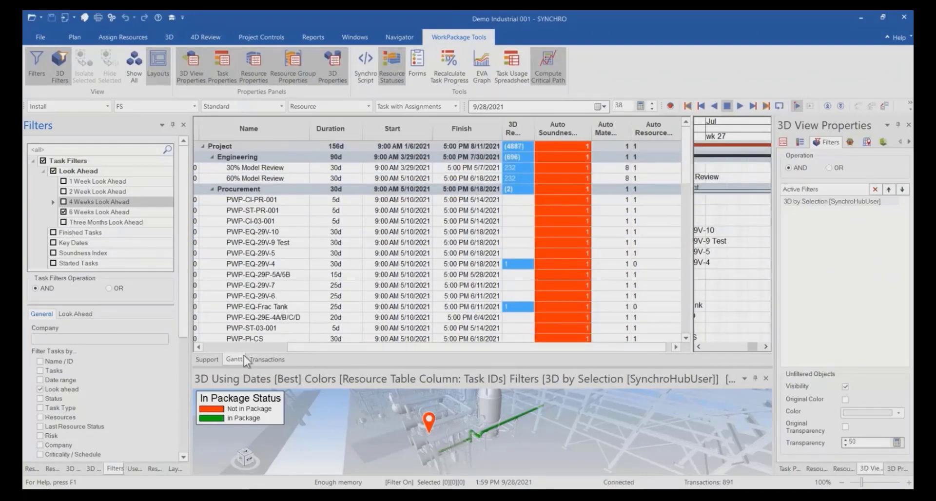
pyautogui.click(64, 212)
pyautogui.moveTo(632, 128); pyautogui.dragTo(661, 129)
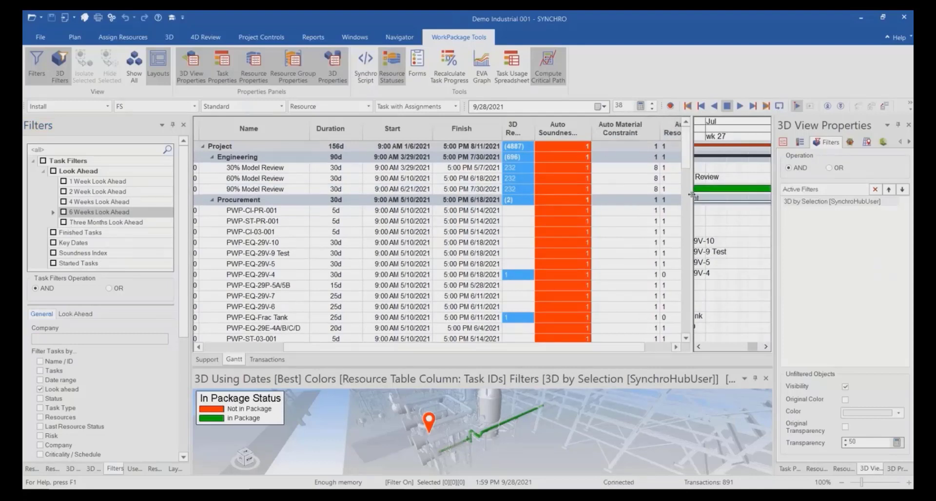
pyautogui.moveTo(691, 195); pyautogui.dragTo(726, 195)
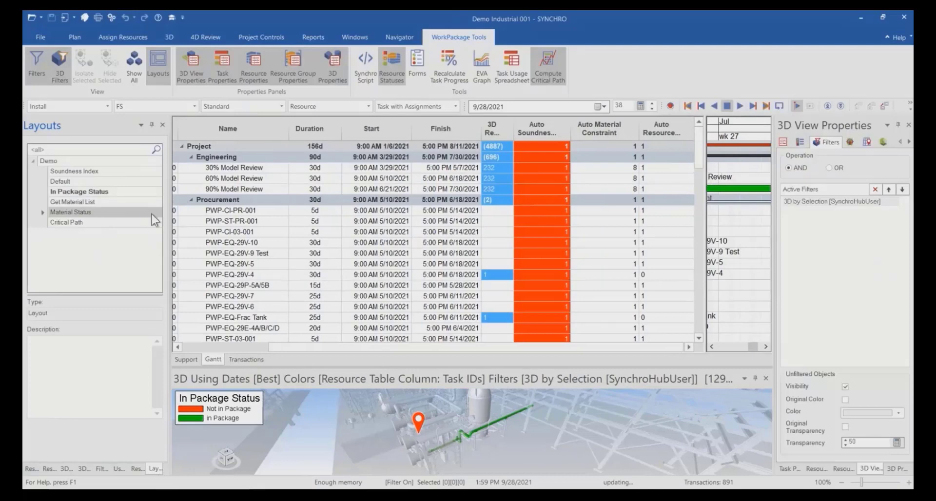
# Apply the Material Status layout and enlarge the 3D view to inspect the equipment and piping by resource status.
pyautogui.doubleClick(152, 214)
pyautogui.moveTo(476, 367); pyautogui.dragTo(478, 244)
pyautogui.scroll(3, 534, 378)
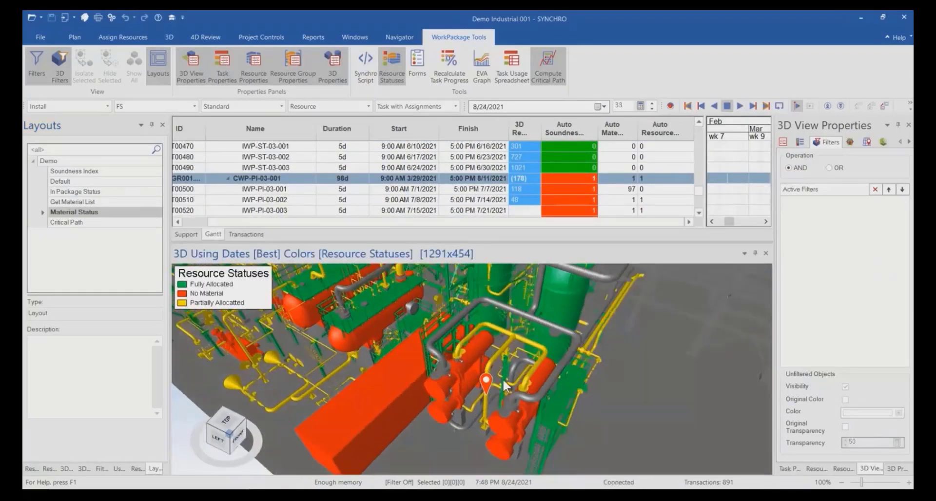
pyautogui.moveTo(503, 380); pyautogui.dragTo(522, 366, button='middle')
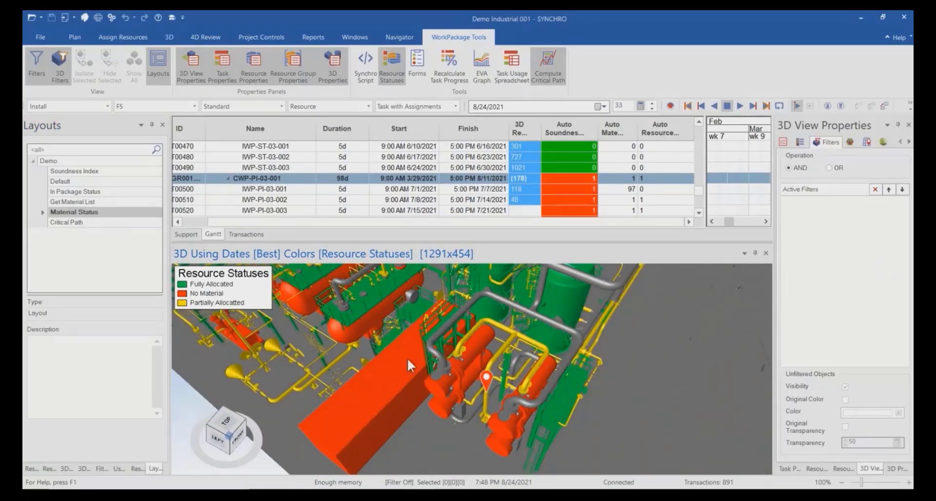
pyautogui.moveTo(546, 430); pyautogui.dragTo(548, 419, button='middle')
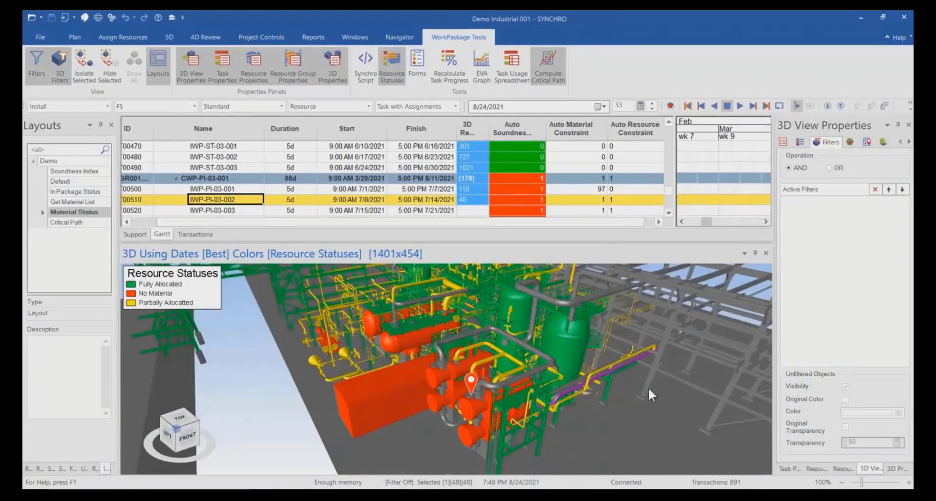
# Set the task selection mode to Task, deselect the 3D objects, and select the Auto Material Constraint cell of IWP-PI-03-002.
pyautogui.click(455, 106)
pyautogui.click(411, 119)
pyautogui.click(731, 292)
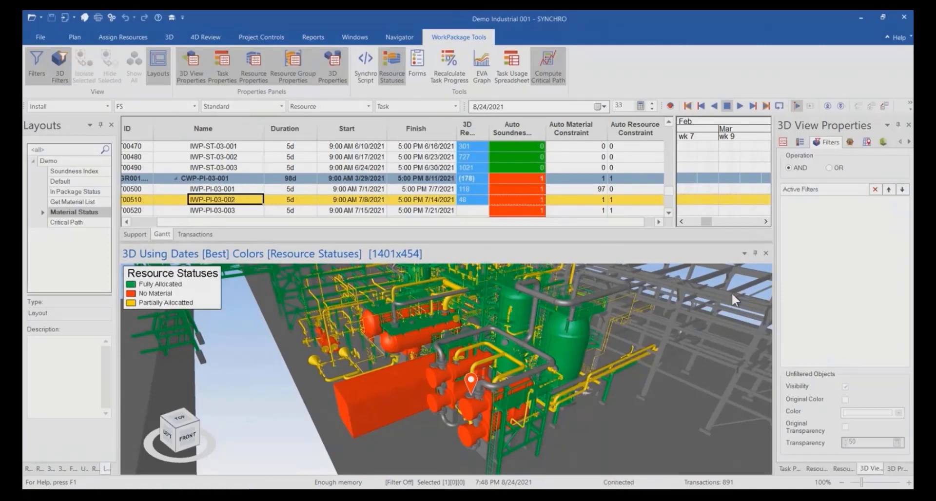
pyautogui.click(595, 202)
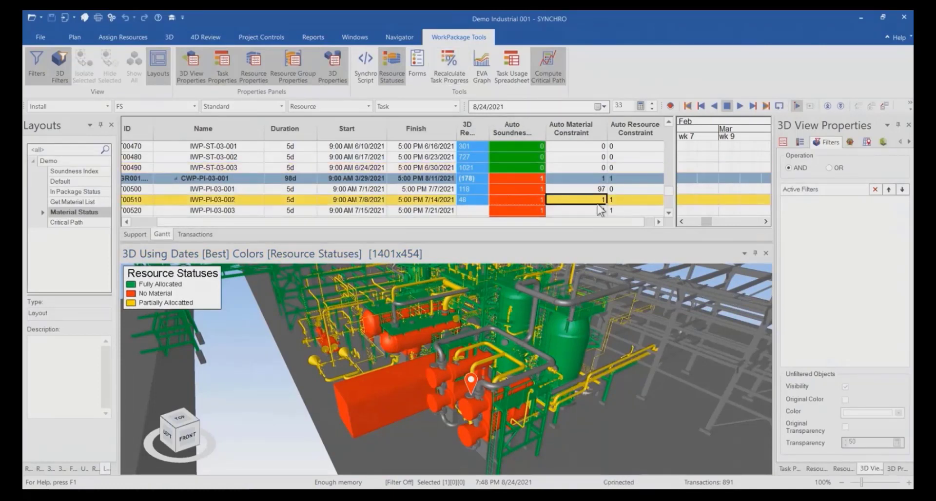
# Preview and run the Get Auto Soundness Index scripts 3.a, 3.b and 3.c in sequence, and close the Script Interpreter.
pyautogui.click(369, 74)
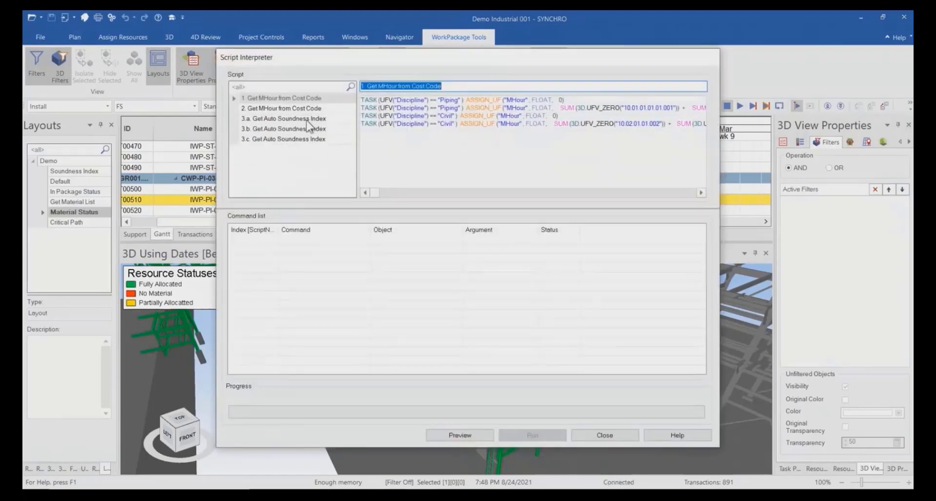
pyautogui.click(302, 119)
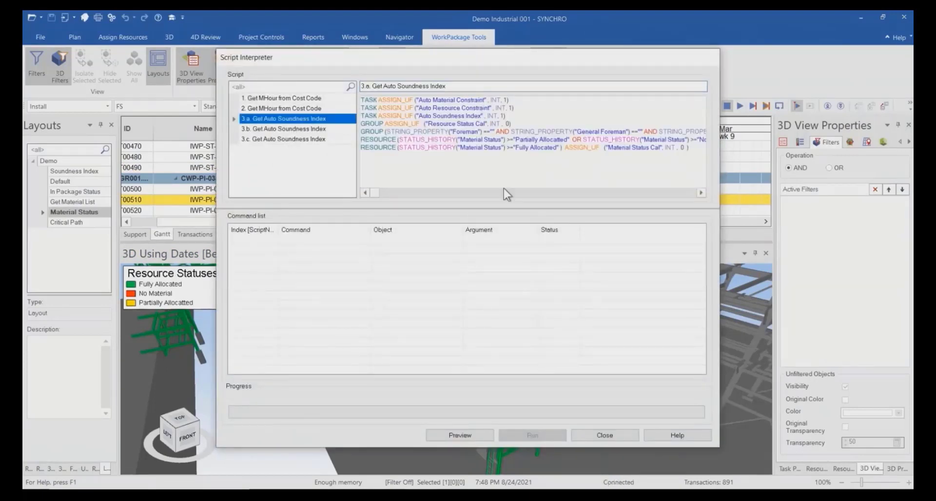
pyautogui.click(467, 439)
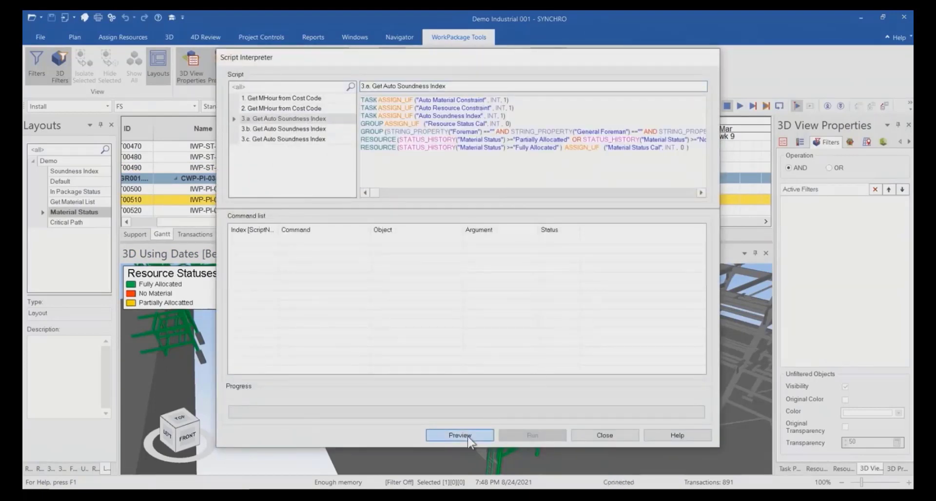
pyautogui.click(310, 129)
pyautogui.click(533, 435)
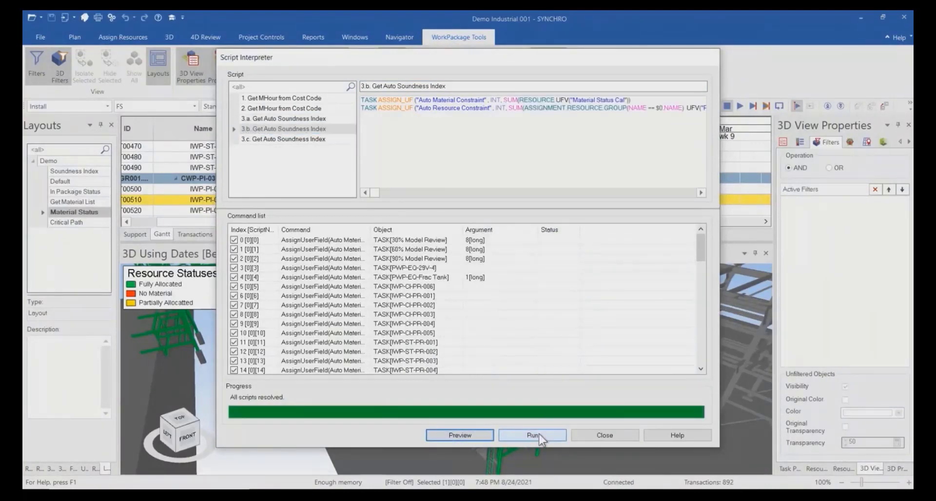
pyautogui.click(292, 139)
pyautogui.click(461, 435)
pyautogui.click(507, 435)
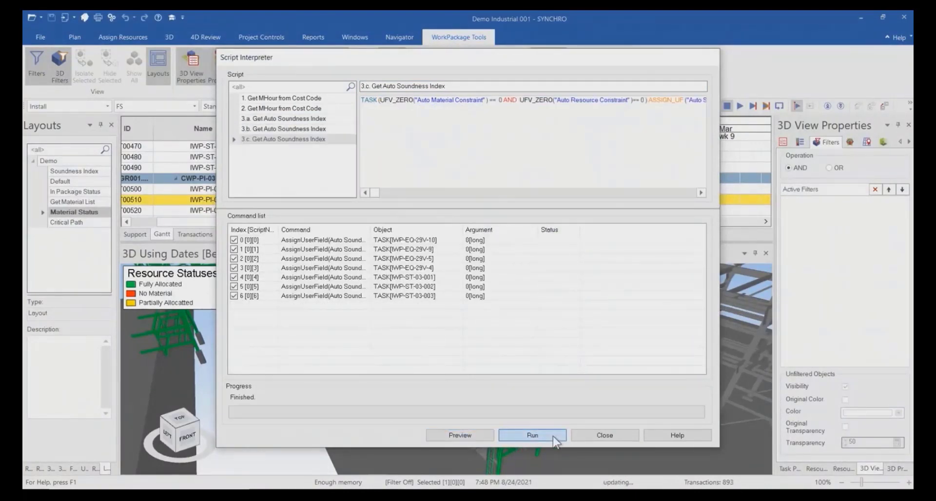
pyautogui.click(607, 435)
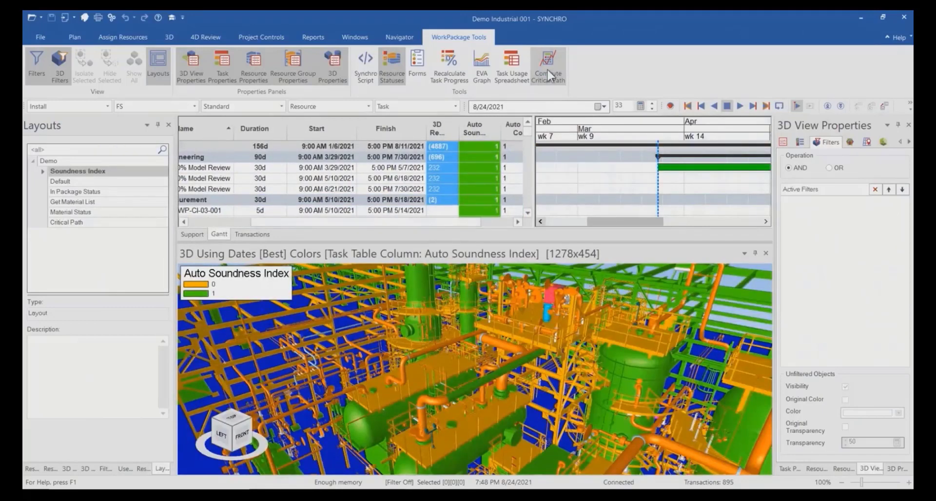
# Examine the tasks and Gantt bars in the Soundness Index layout down to CWP-CI-03-001, including the Auto Resource Constraint column.
pyautogui.scroll(-4, 453, 201)
pyautogui.scroll(-3, 548, 195)
pyautogui.scroll(-5, 398, 186)
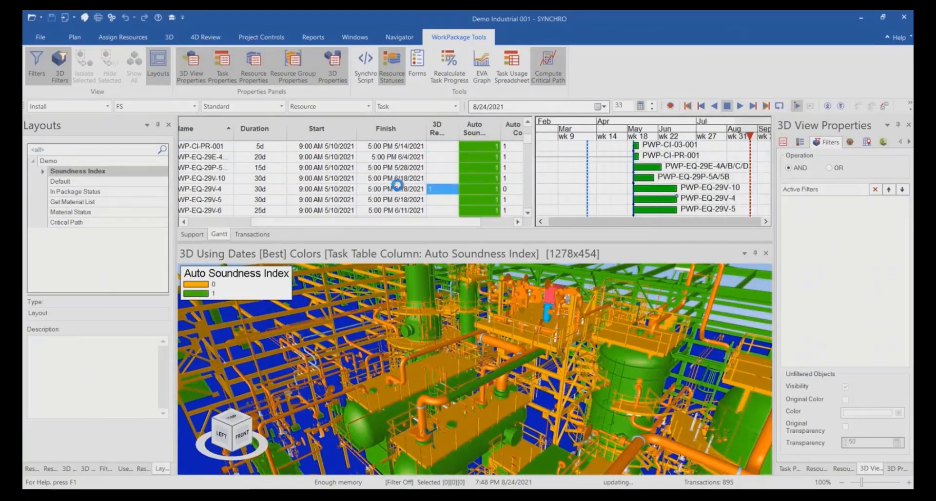
pyautogui.scroll(-8, 399, 190)
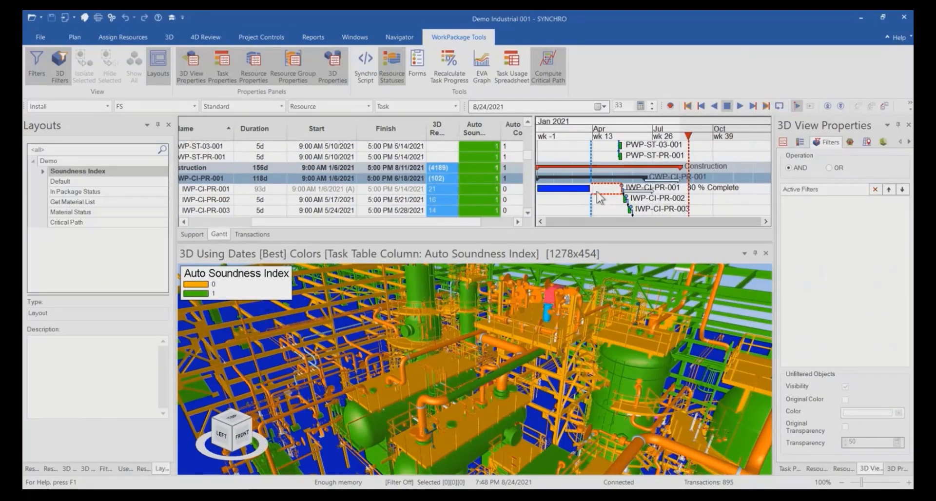
pyautogui.scroll(-6, 457, 186)
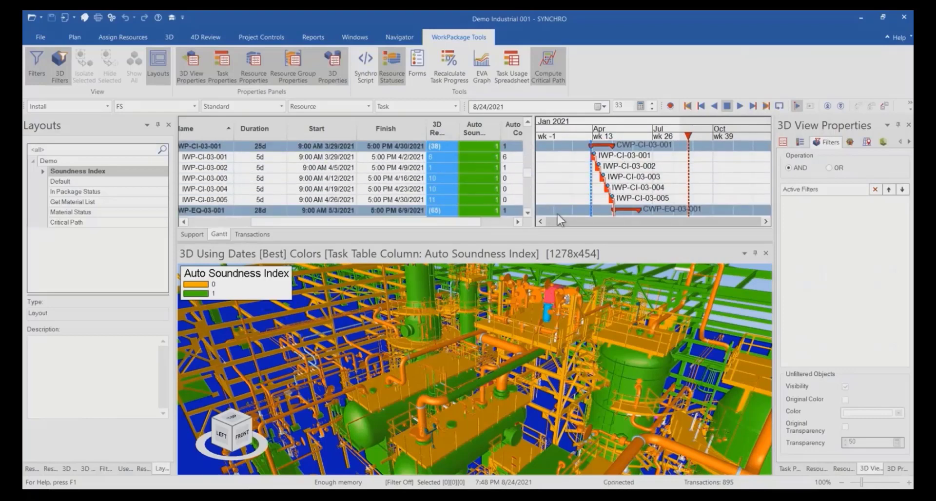
pyautogui.moveTo(480, 222); pyautogui.dragTo(510, 222)
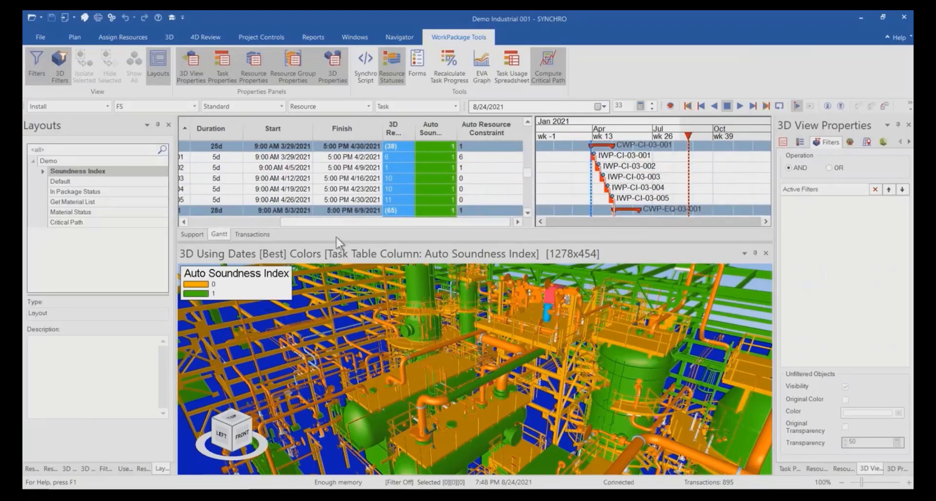
# Add the Critical column to the task table between Finish and 3D Resources.
pyautogui.rightClick(275, 138)
pyautogui.click(341, 183)
pyautogui.click(402, 181)
pyautogui.write('criti')
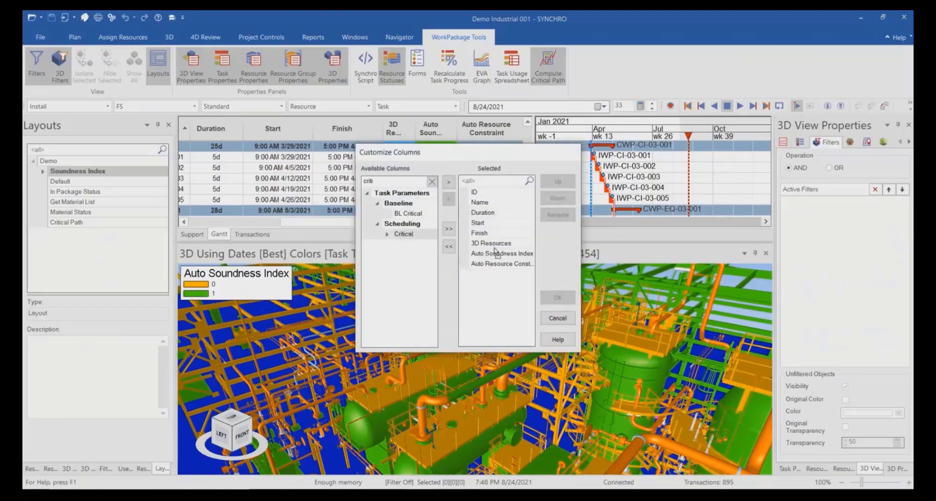
pyautogui.moveTo(495, 248); pyautogui.dragTo(501, 242)
pyautogui.click(557, 300)
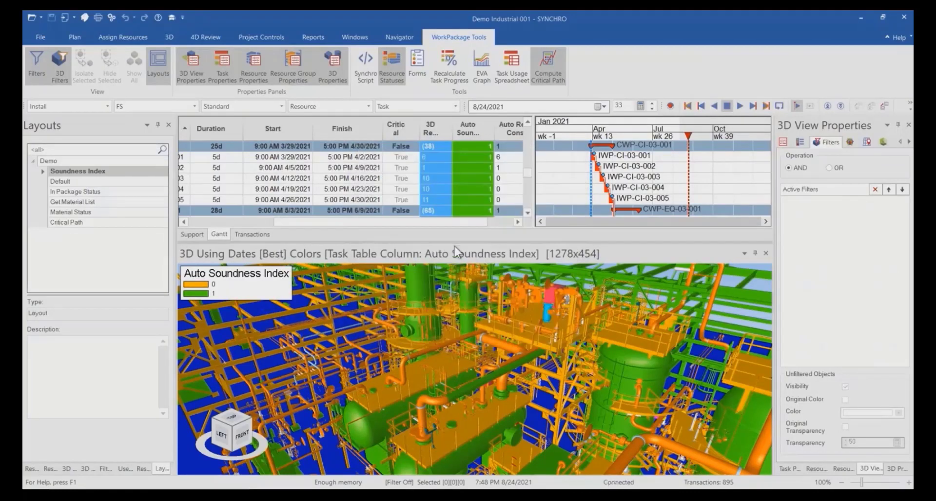
# Widen the Auto Soundness Index column and inspect the critical, soundness and resource constraint values of the CWP-CI-03-001 tasks.
pyautogui.moveTo(433, 223); pyautogui.dragTo(461, 226)
pyautogui.moveTo(454, 134); pyautogui.dragTo(464, 135)
pyautogui.click(517, 223)
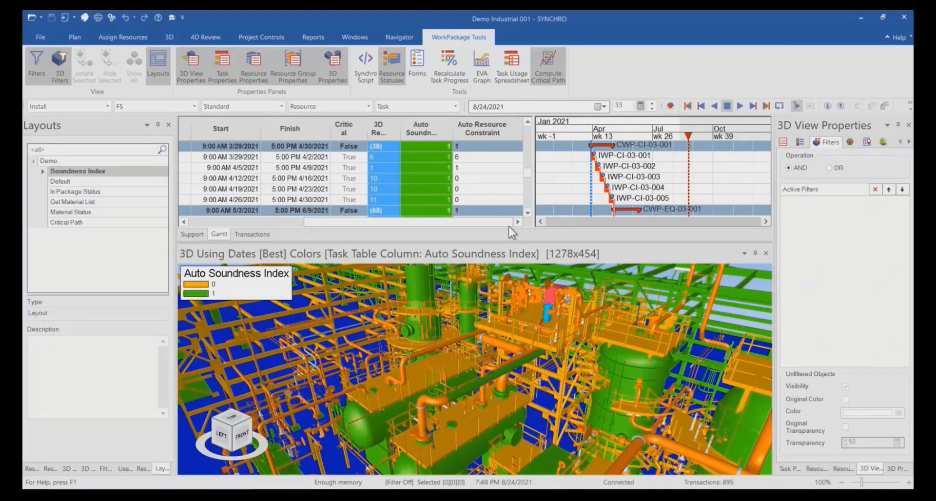
pyautogui.moveTo(452, 129); pyautogui.dragTo(461, 130)
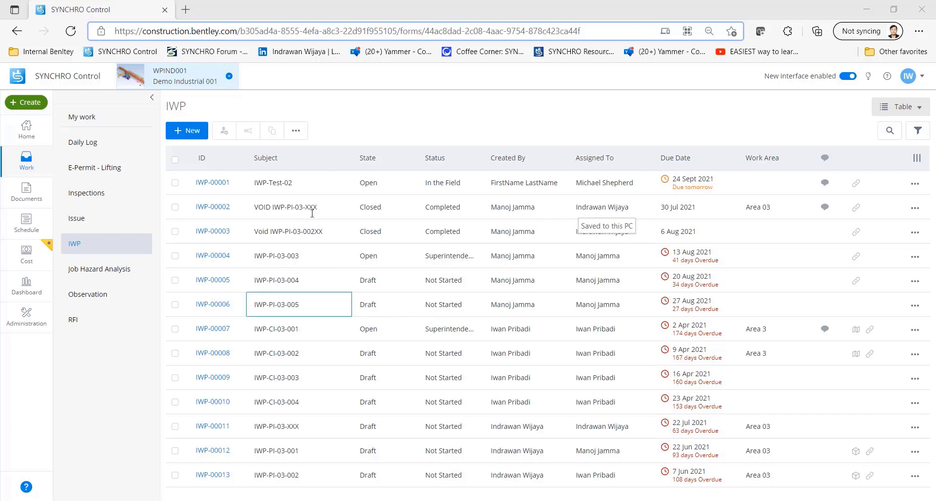
# In SYNCHRO Control, filter the IWP forms by subject 002 and open IWP-PI-03-002 for editing.
pyautogui.click(286, 159)
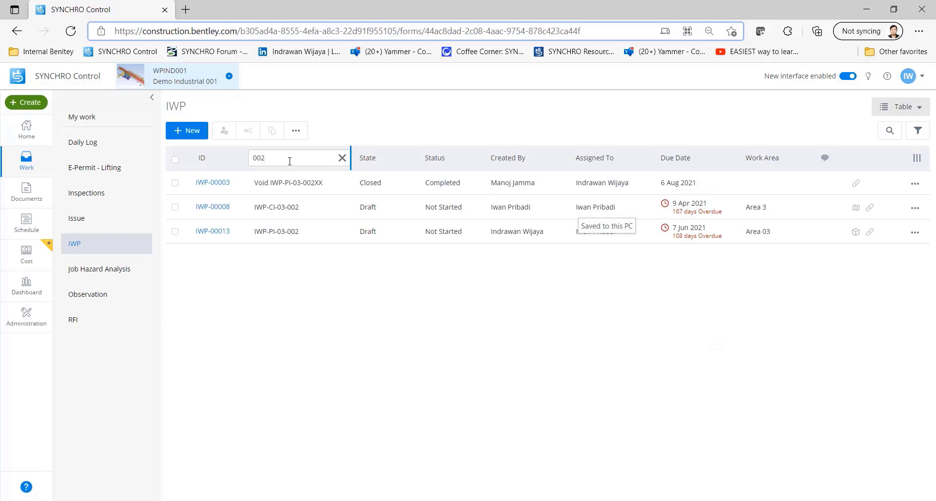
pyautogui.click(217, 232)
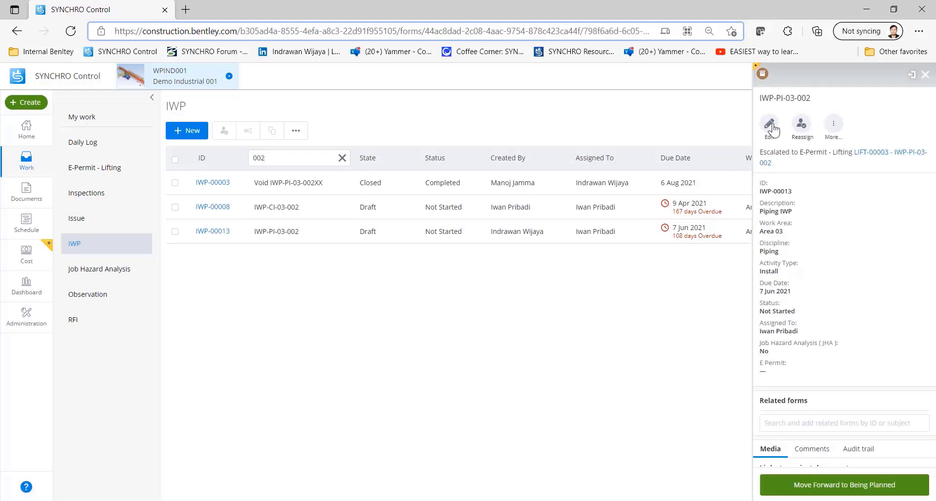
pyautogui.click(770, 125)
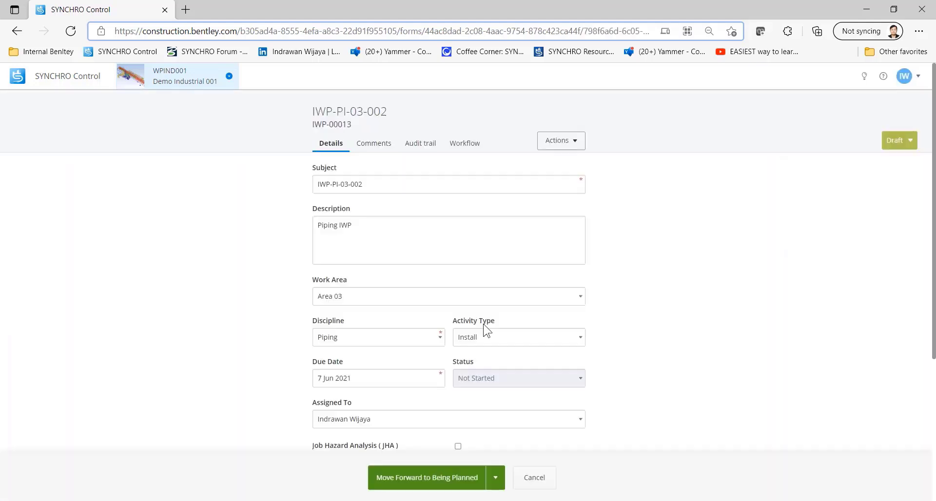
# Go to the file location of the linked drawing 01a4536001-000.pdf and open the drawing.
pyautogui.scroll(-7, 438, 227)
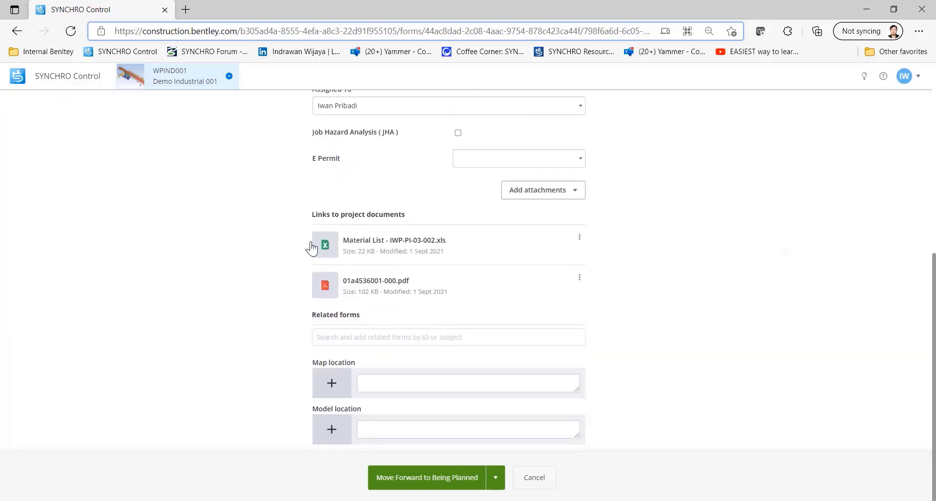
pyautogui.click(579, 279)
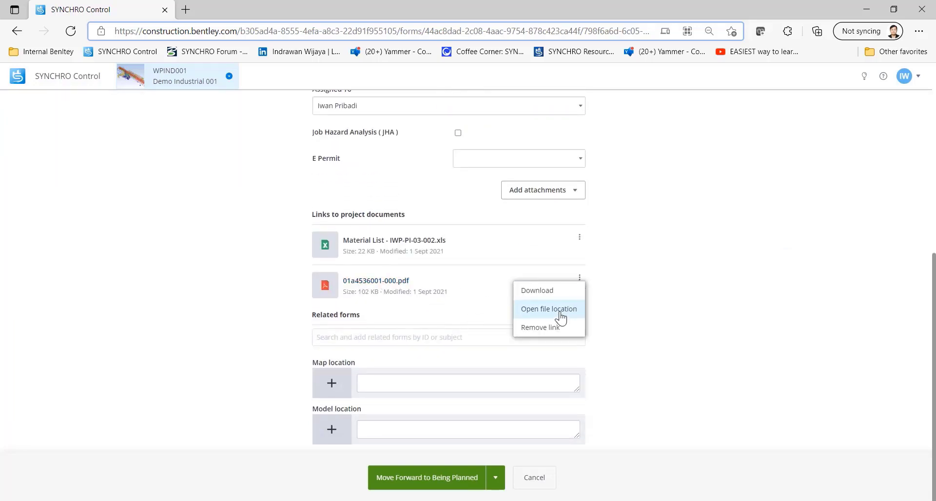
pyautogui.click(561, 317)
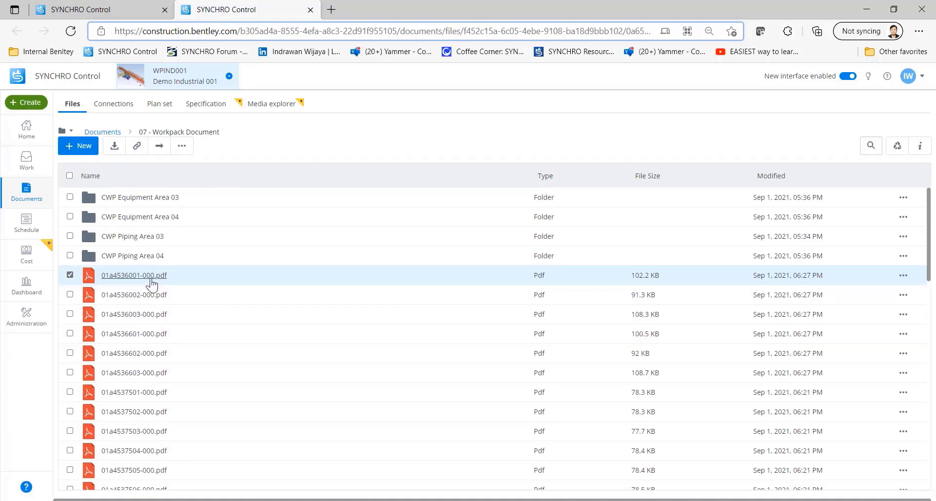
pyautogui.click(132, 276)
# Draw a red revision cloud around the pipe run near piece mark 01A-45360-01-5 on the isometric drawing.
pyautogui.click(518, 78)
pyautogui.click(467, 74)
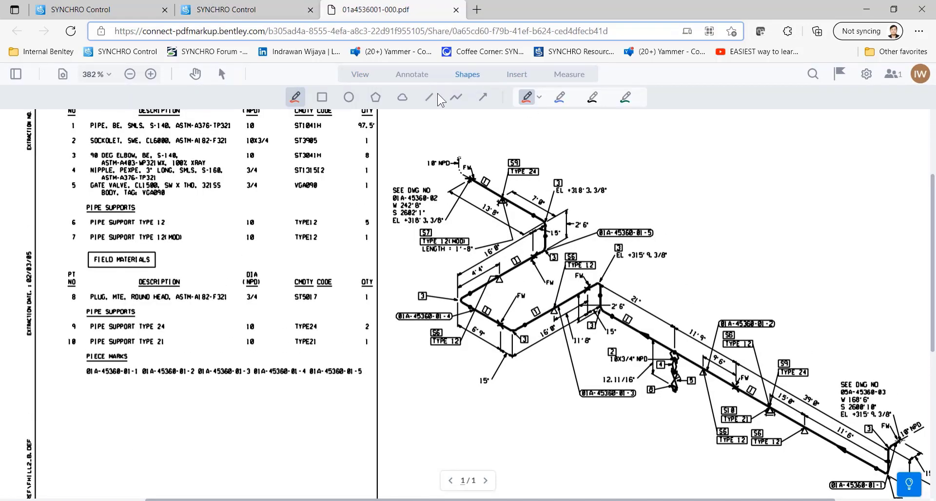
pyautogui.click(402, 97)
pyautogui.click(419, 176)
pyautogui.moveTo(477, 155)
pyautogui.mouseDown()
pyautogui.moveTo(558, 195)
pyautogui.moveTo(556, 277)
pyautogui.moveTo(516, 307)
pyautogui.moveTo(429, 223)
pyautogui.mouseUp()
pyautogui.moveTo(417, 263); pyautogui.dragTo(420, 176)
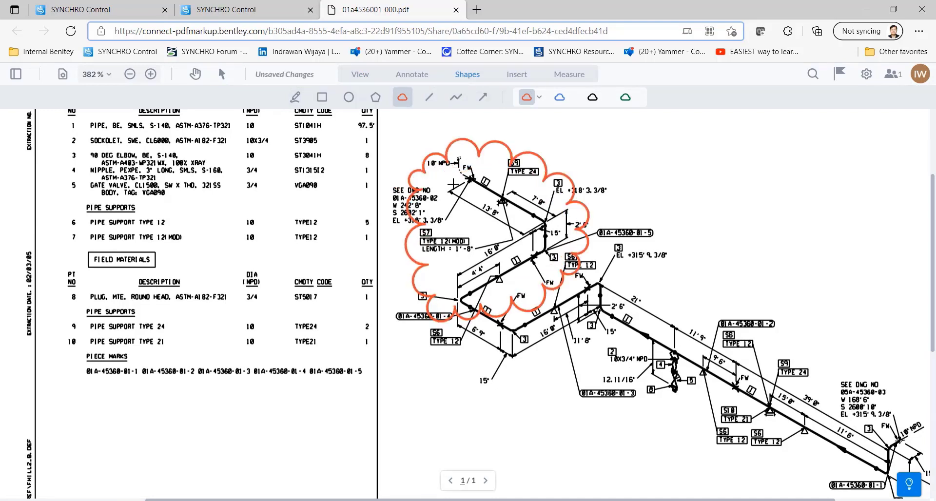
# Start creating an issue from the revision cloud markup and check the available form types.
pyautogui.click(839, 74)
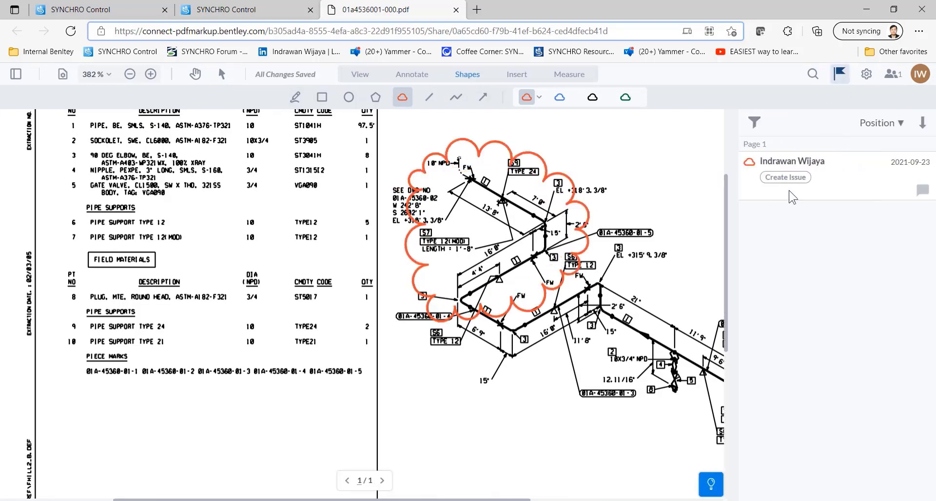
pyautogui.click(785, 177)
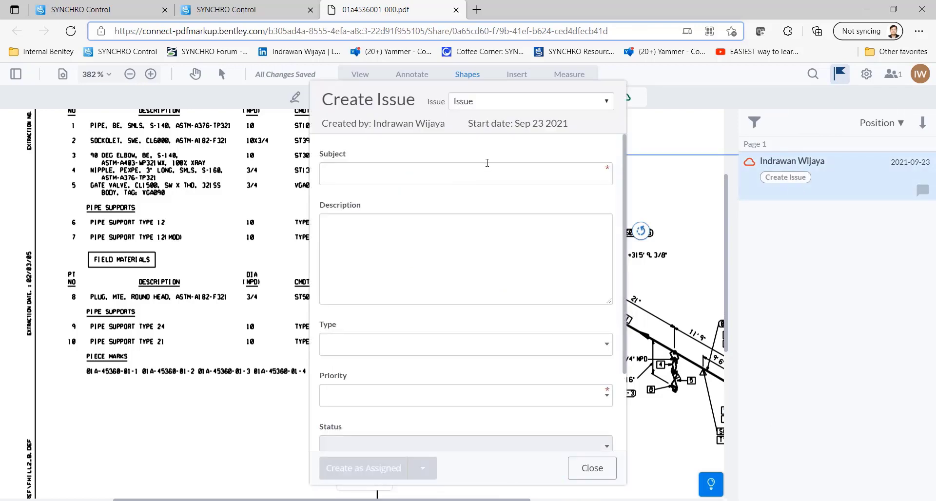
pyautogui.click(555, 110)
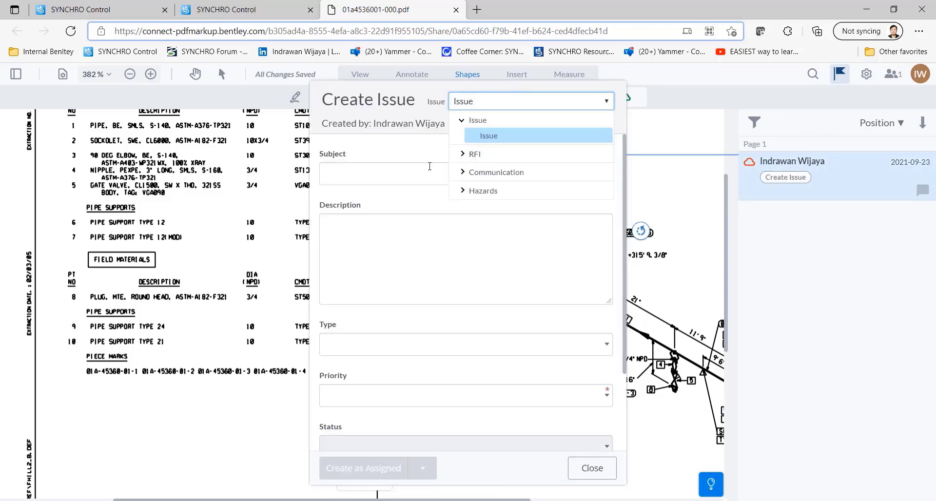
# Copy the title IWP-PI-03-002 from the work package form and use it as the new issue's subject.
pyautogui.click(430, 166)
pyautogui.click(103, 11)
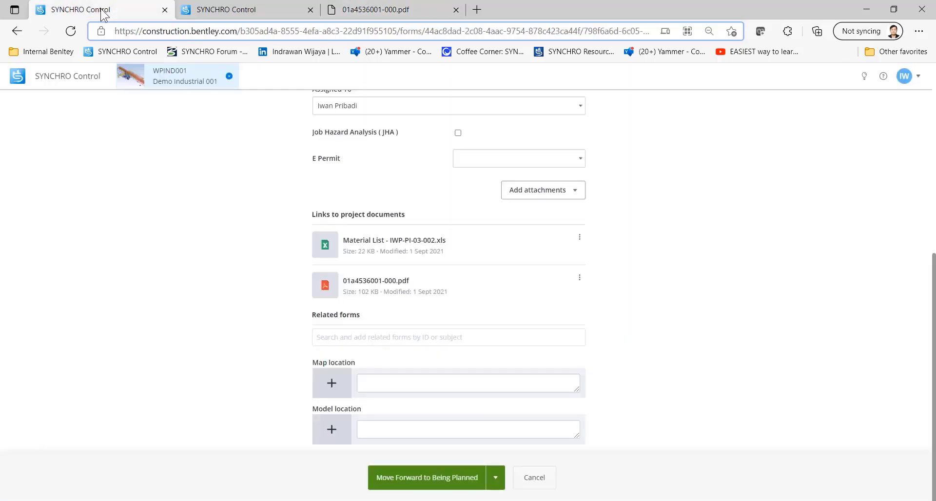
pyautogui.scroll(7, 420, 239)
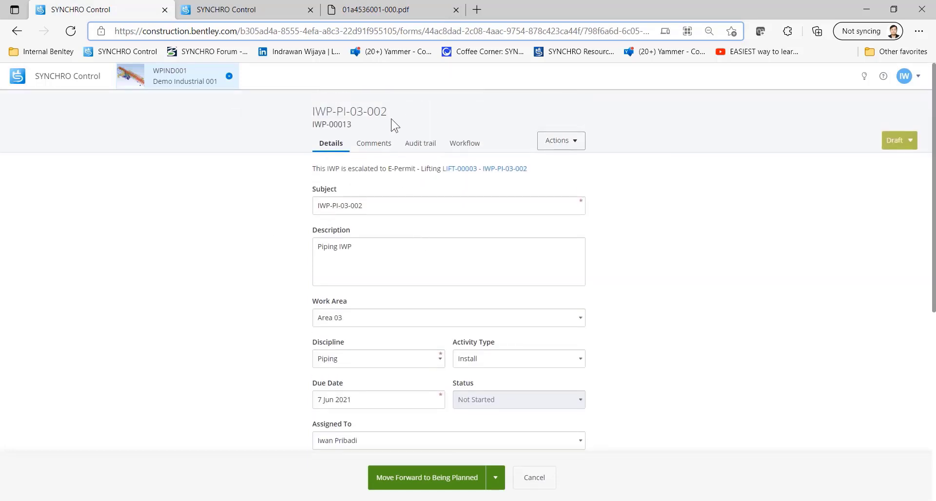
pyautogui.moveTo(388, 112); pyautogui.dragTo(317, 112)
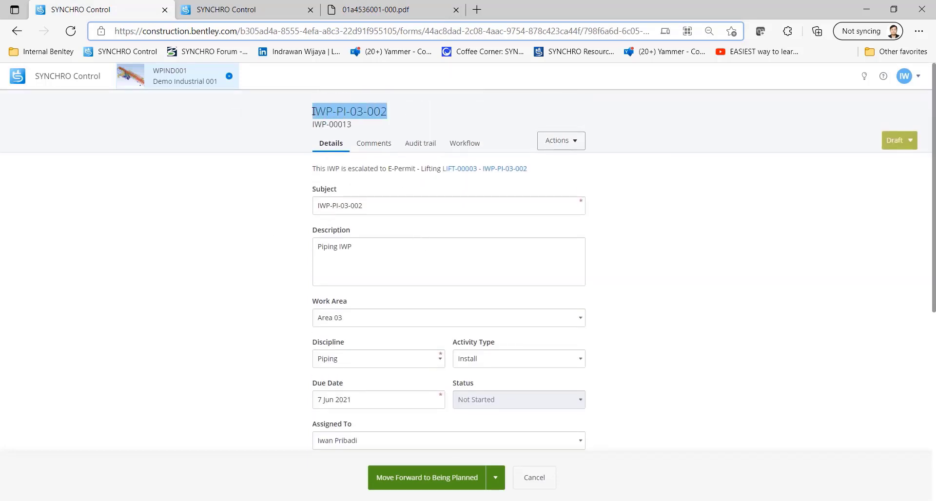
pyautogui.hotkey('ctrl', 'c')
pyautogui.click(375, 9)
pyautogui.hotkey('ctrl', 'v')
# Describe the issue as "Wrong pipe routing" and classify it as type Design with priority 1 - Critical.
pyautogui.press('Tab')
pyautogui.write('Wrong pip')
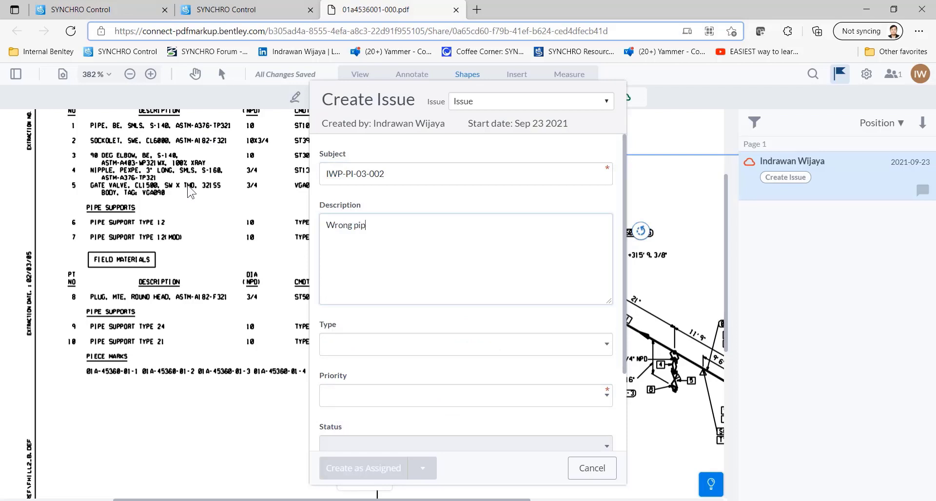
pyautogui.click(370, 344)
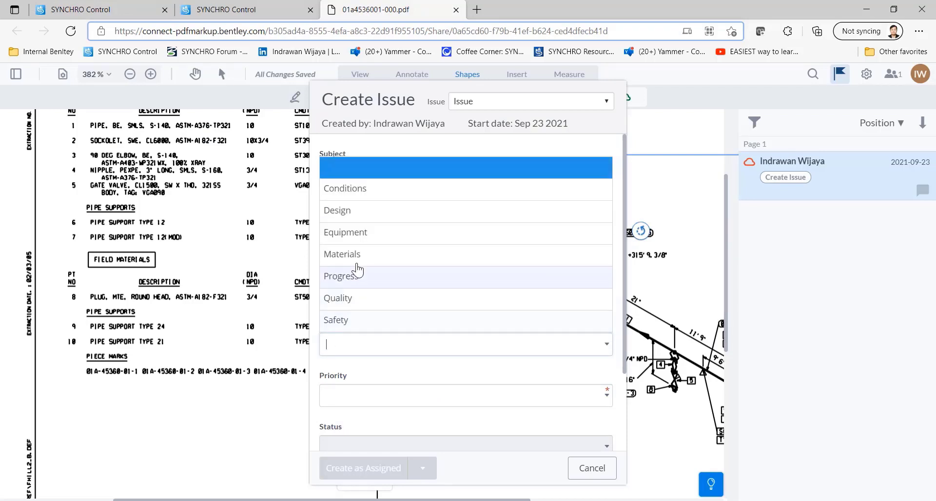
pyautogui.click(355, 211)
pyautogui.click(403, 395)
pyautogui.click(390, 305)
# Assign the issue to the responsible team member with due date 2021-09-24 and create it as assigned.
pyautogui.scroll(-2, 393, 355)
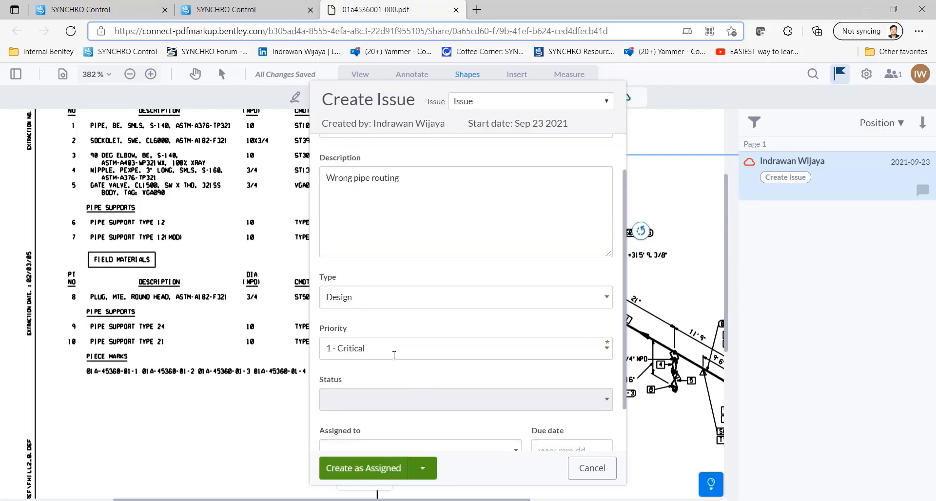
pyautogui.click(507, 392)
pyautogui.scroll(-2, 400, 372)
pyautogui.click(388, 352)
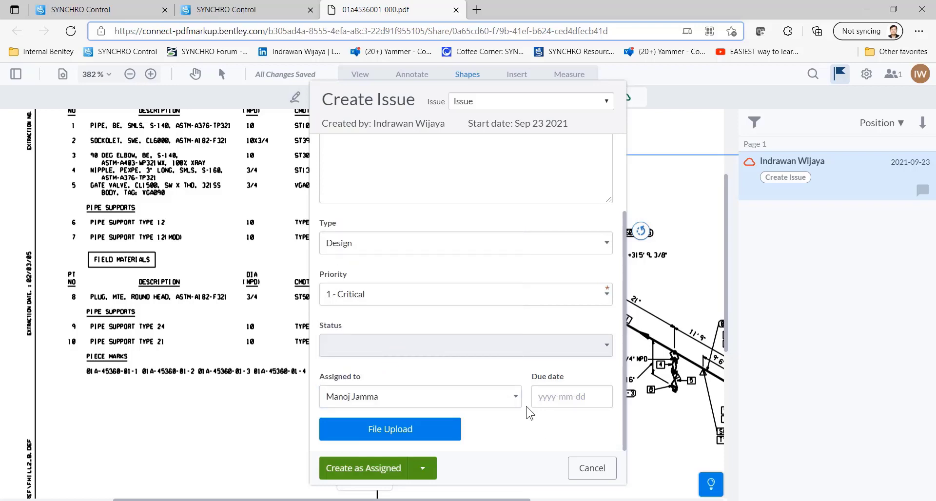
pyautogui.click(590, 395)
pyautogui.click(641, 316)
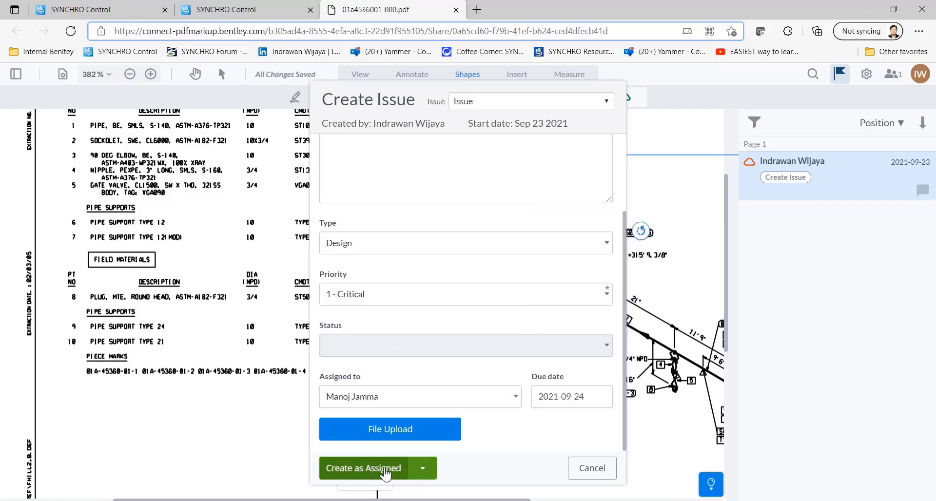
pyautogui.click(385, 468)
# Search the work package's related forms for IWP-PI-03-002 and add issue ISS-00005.
pyautogui.click(110, 12)
pyautogui.scroll(-6, 583, 294)
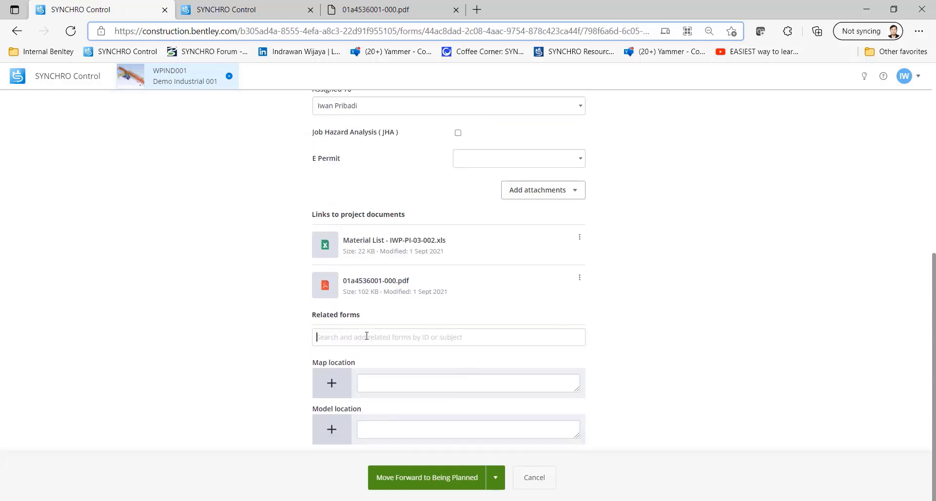
pyautogui.click(367, 336)
pyautogui.hotkey('ctrl', 'v')
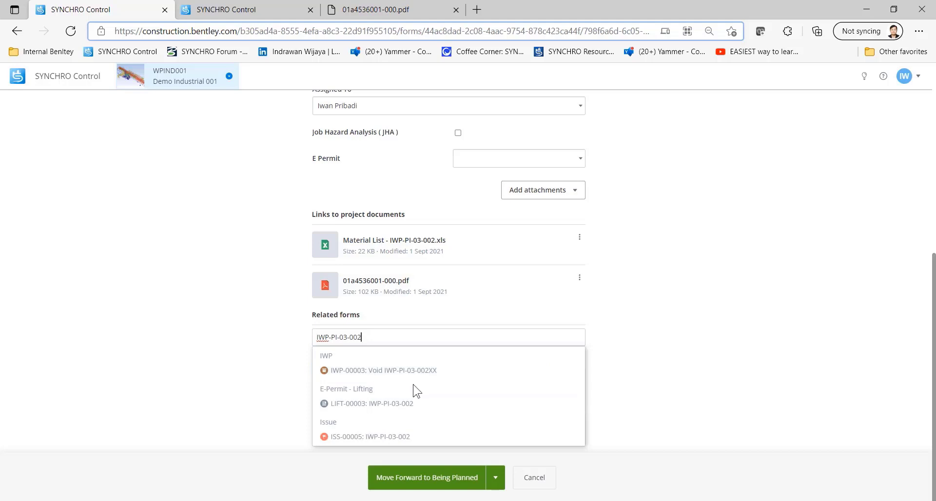
pyautogui.click(374, 437)
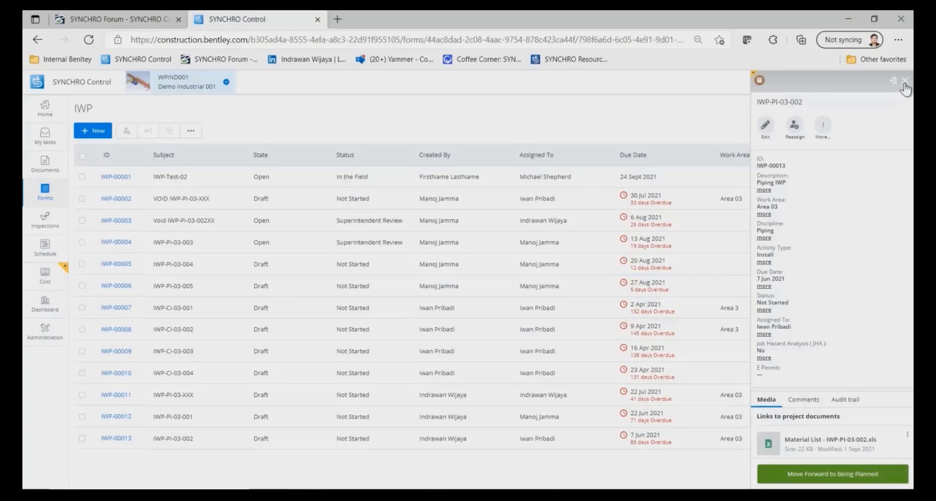
# Reopen form IWP-00013 from the IWP list for editing and review its details.
pyautogui.click(904, 81)
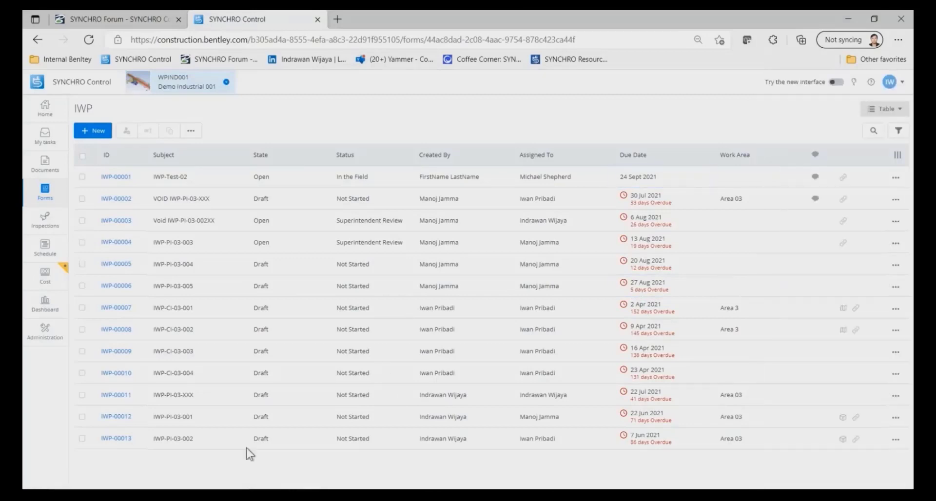
pyautogui.click(119, 438)
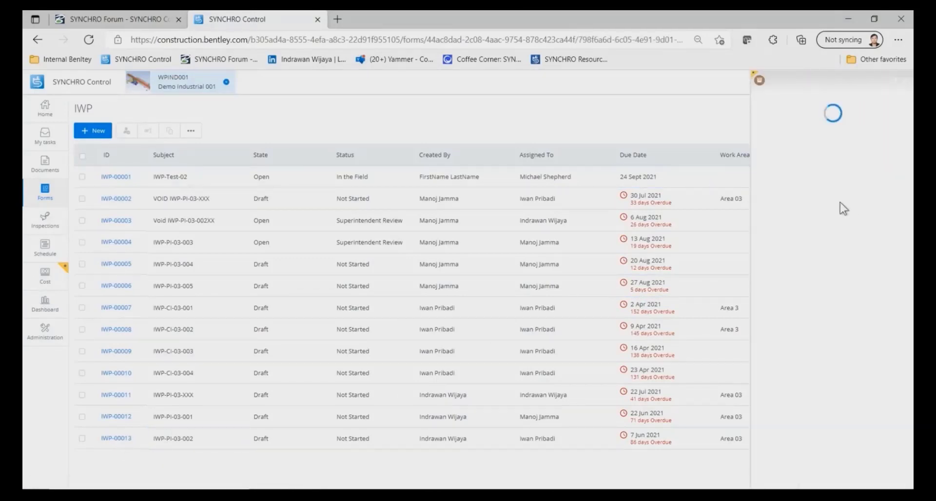
pyautogui.click(765, 128)
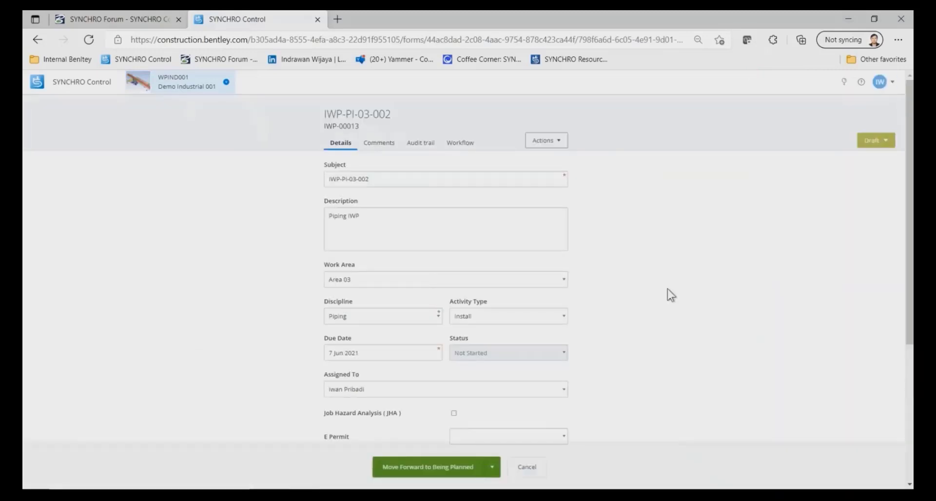
pyautogui.scroll(-2, 670, 295)
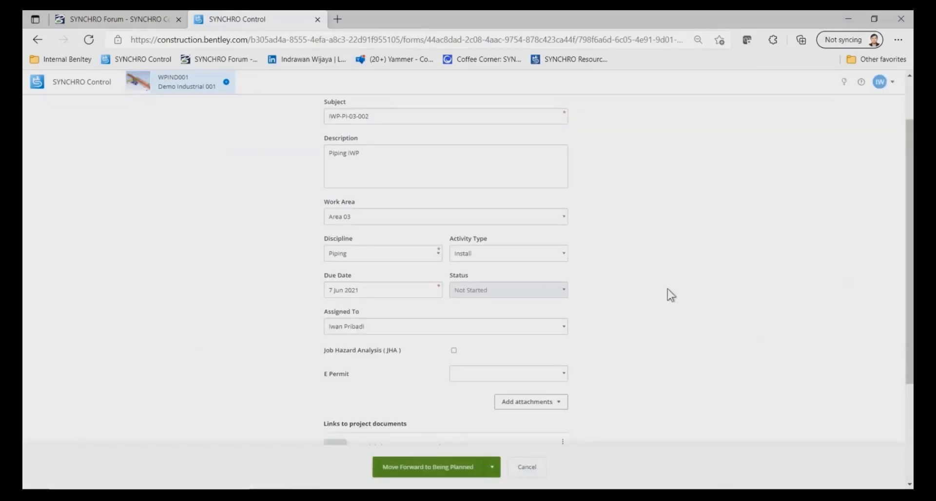
pyautogui.scroll(2, 670, 295)
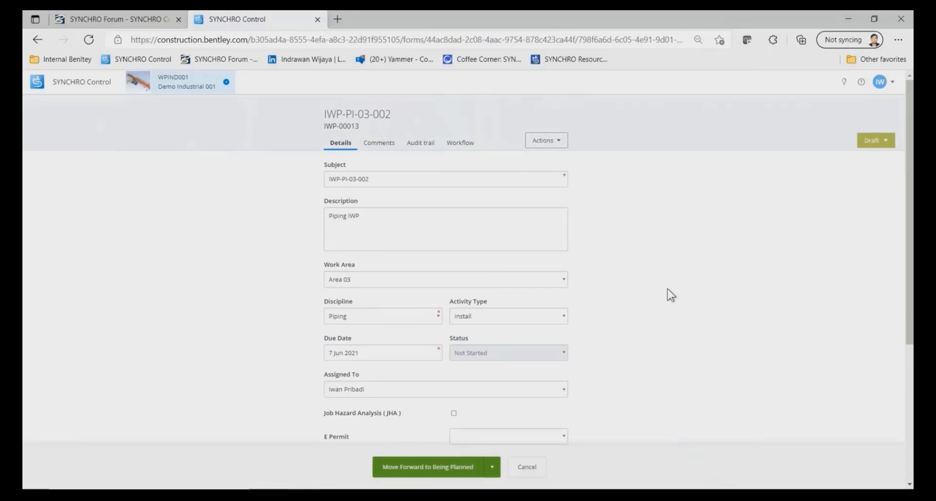
# Escalate the IWP-PI-03-002 form to an E-Permit - Lifting form and look over the new lifting work permit.
pyautogui.click(558, 142)
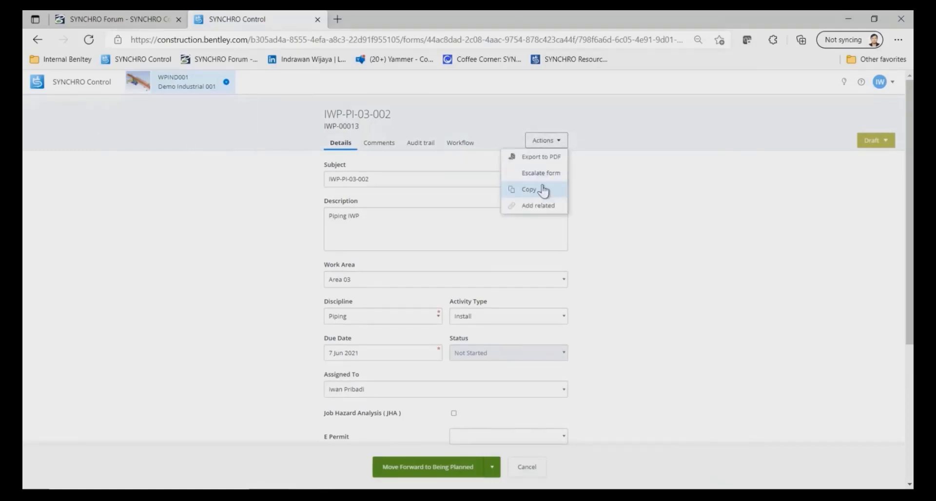
pyautogui.click(541, 190)
pyautogui.click(512, 284)
pyautogui.click(448, 332)
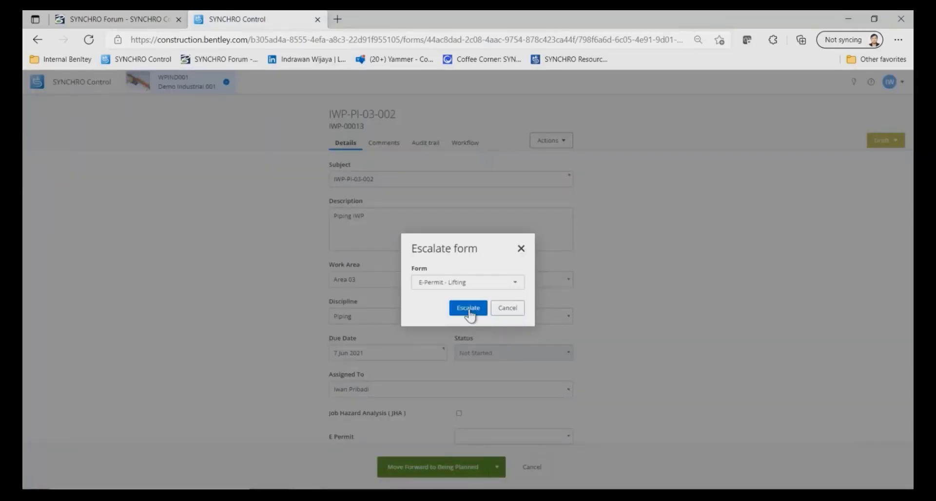
pyautogui.click(468, 308)
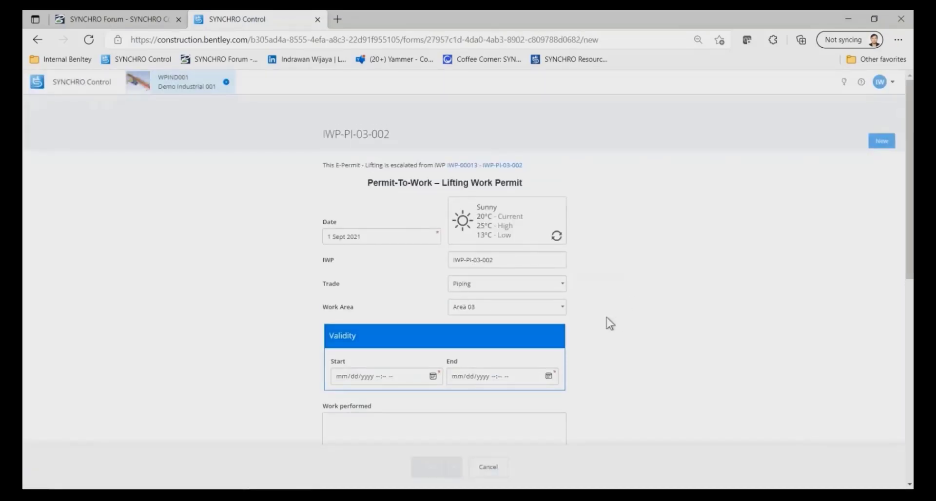
pyautogui.scroll(-1, 634, 314)
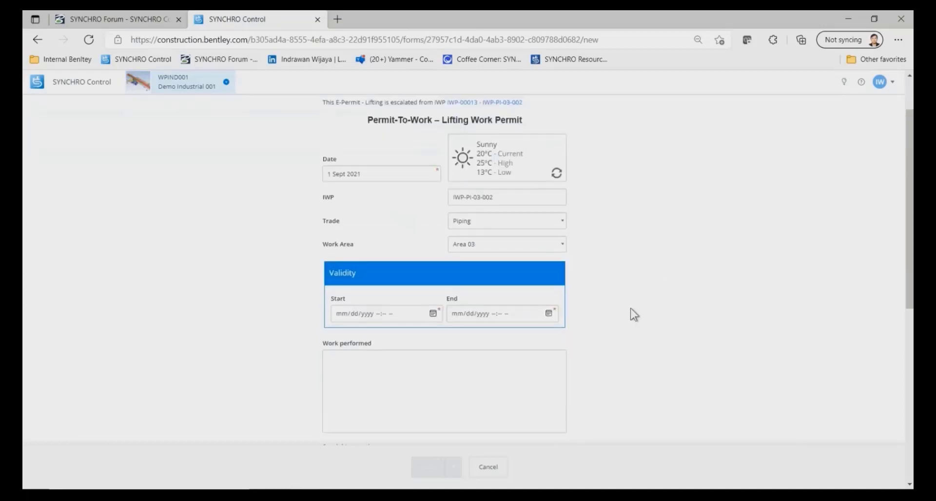
# Set the lifting permit's validity start to 09/06/2021 08:00 AM.
pyautogui.scroll(-1, 634, 315)
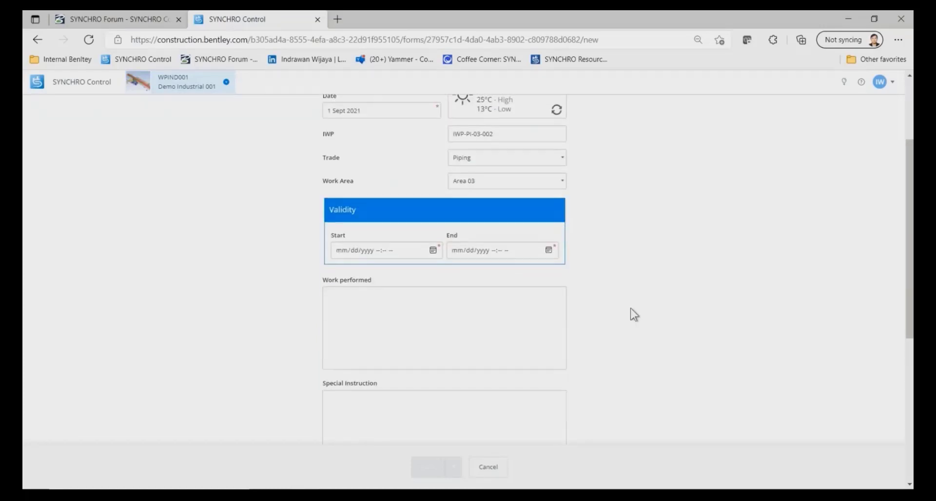
pyautogui.click(433, 250)
pyautogui.click(488, 291)
pyautogui.scroll(1, 440, 292)
pyautogui.click(439, 322)
pyautogui.click(463, 369)
# Set the lifting permit's validity end to 09/10/2021 06:00 PM.
pyautogui.click(549, 250)
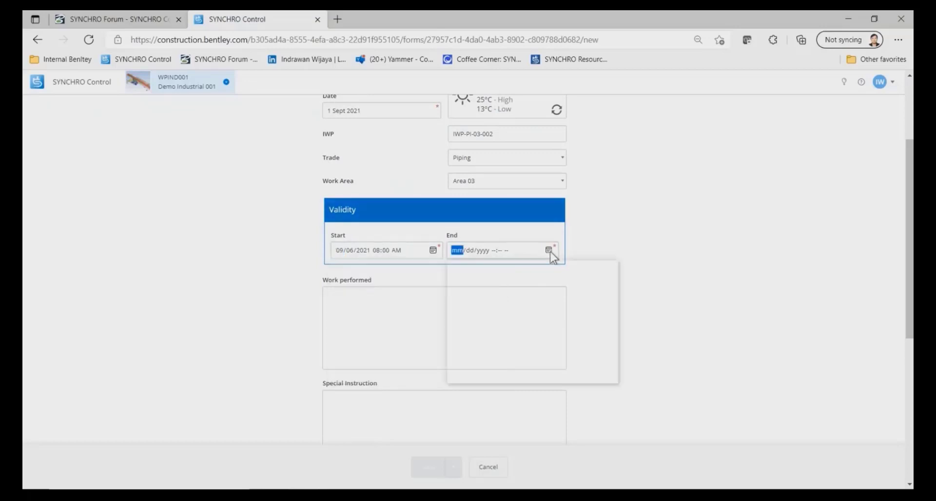
pyautogui.click(520, 312)
pyautogui.scroll(1, 561, 307)
pyautogui.click(555, 287)
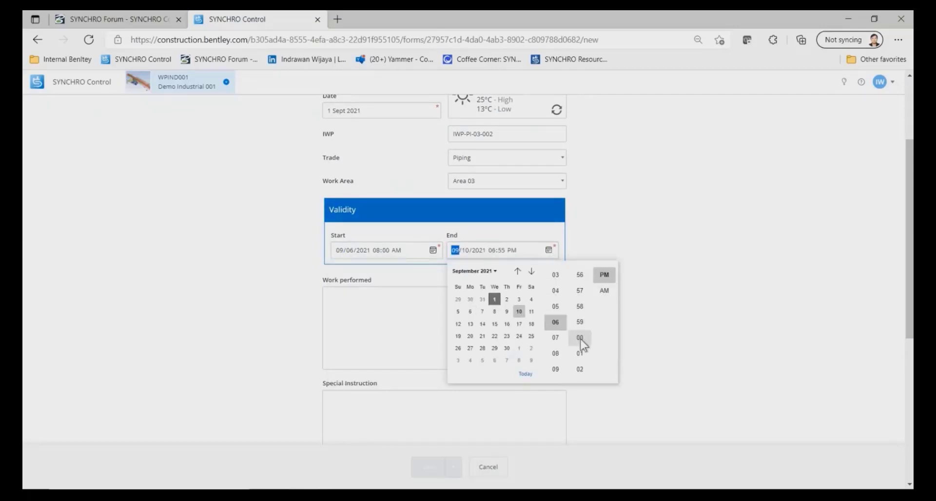
pyautogui.click(579, 340)
pyautogui.click(659, 304)
# Fill in the permit with work performed "Instructions", due date 10 Sept 2021 and the responsible team member as assignee.
pyautogui.scroll(1, 411, 312)
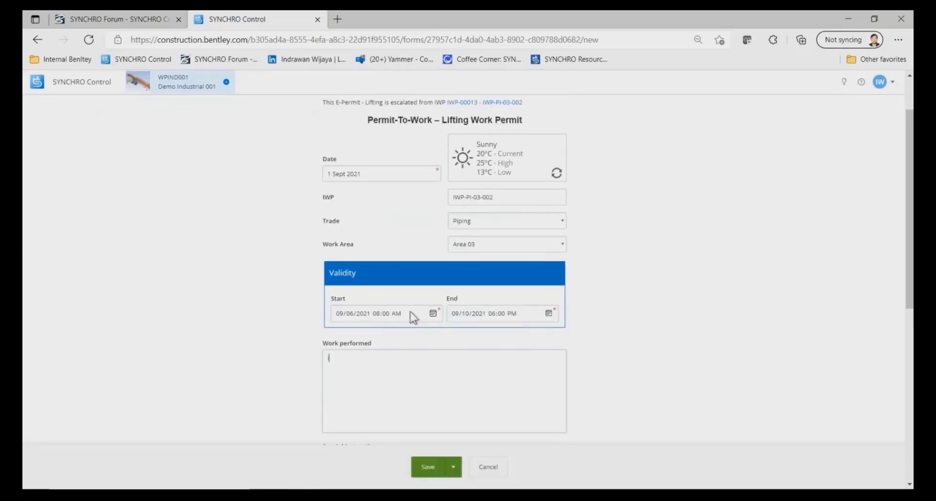
pyautogui.scroll(-4, 411, 312)
pyautogui.click(539, 333)
pyautogui.click(575, 257)
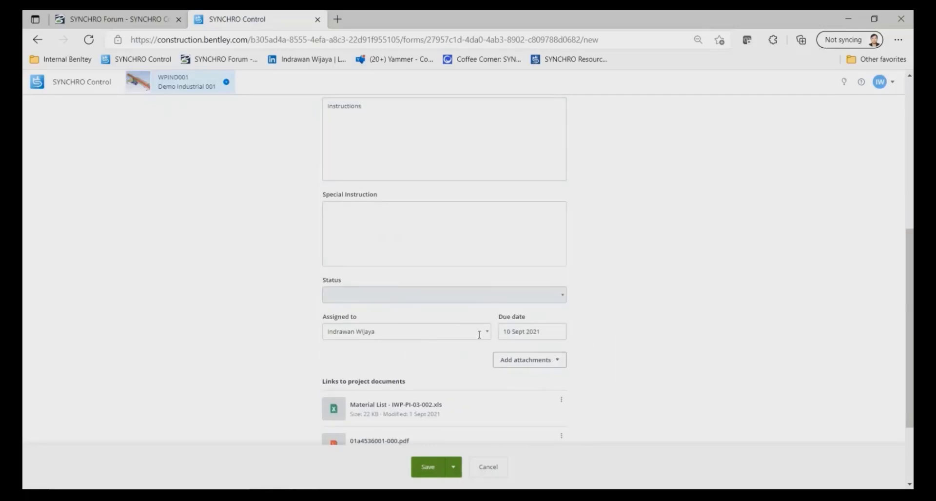
pyautogui.click(486, 333)
pyautogui.click(352, 288)
pyautogui.scroll(-1, 650, 373)
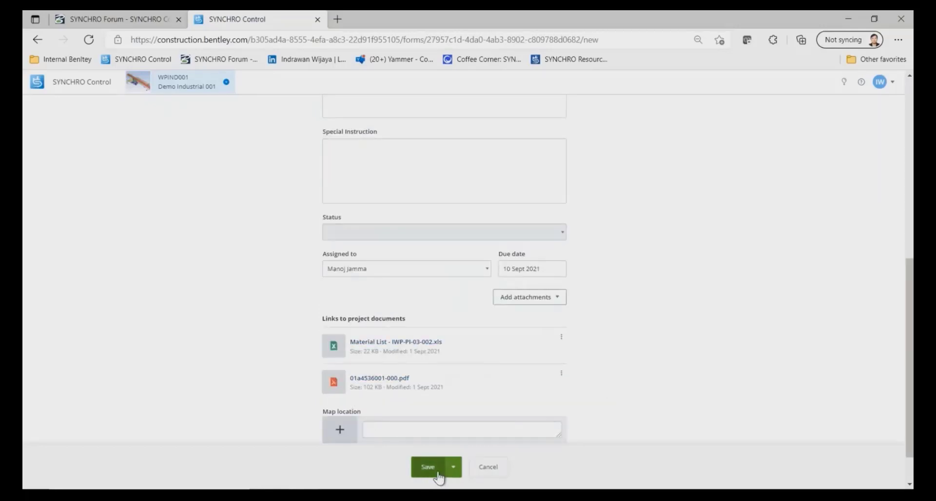
# Pin the permit's map location in Area 03 of the site, then save and exit the permit.
pyautogui.click(340, 429)
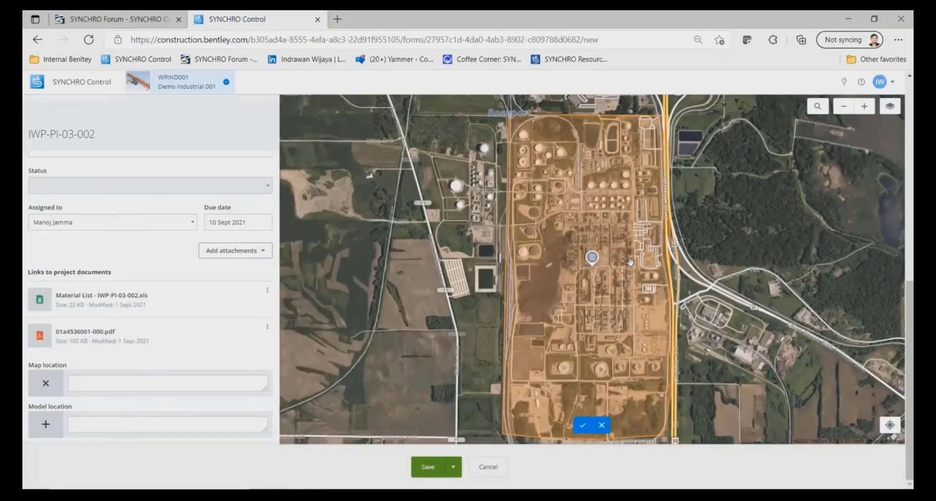
pyautogui.moveTo(654, 315); pyautogui.dragTo(718, 322)
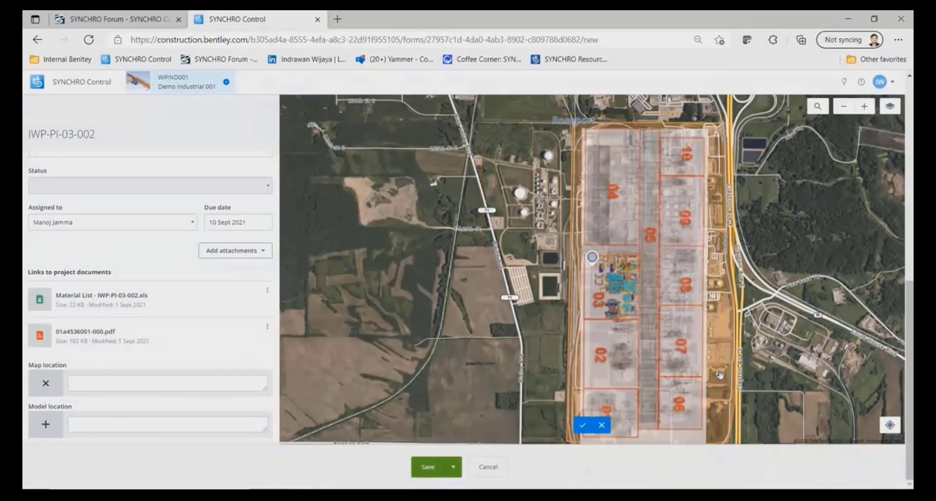
pyautogui.click(582, 426)
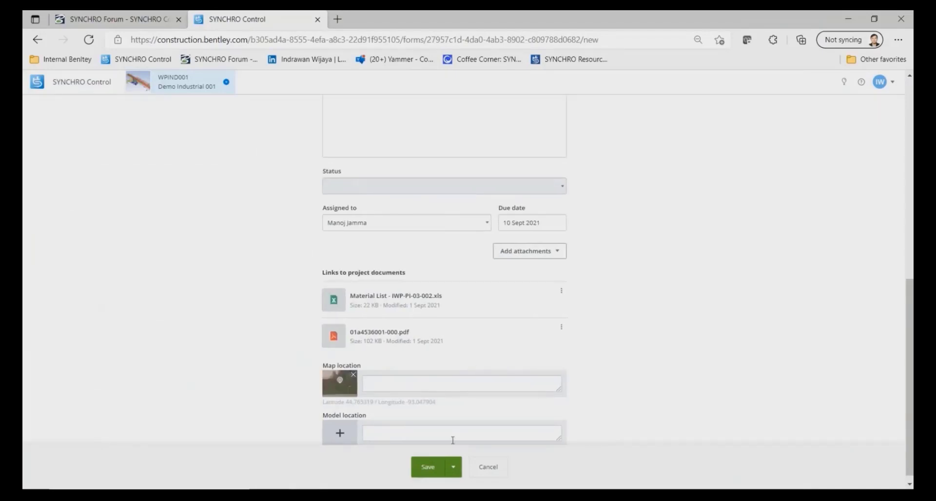
pyautogui.click(457, 470)
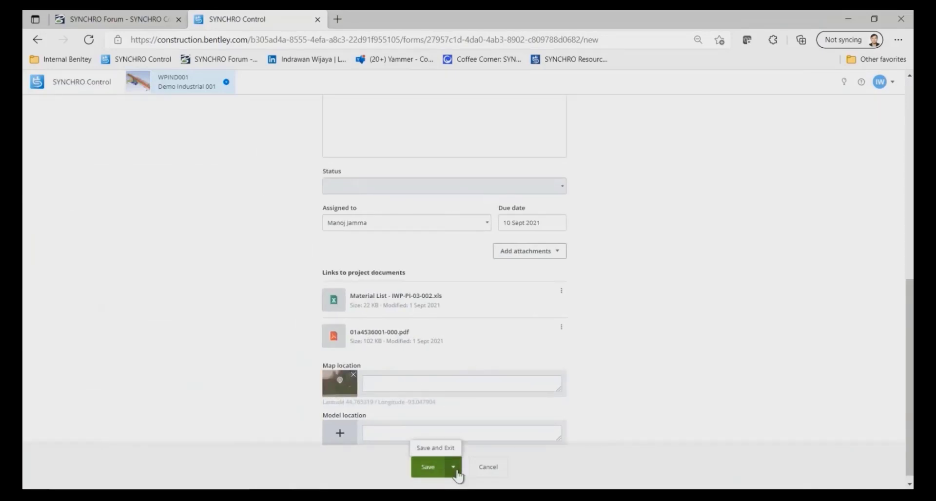
pyautogui.click(435, 447)
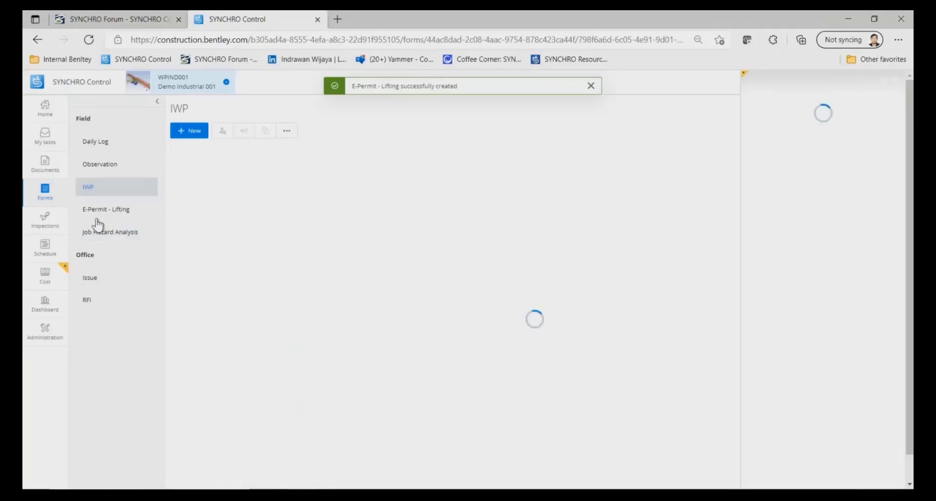
# Show the E-Permit - Lifting forms in map view and look at the permits located around Area 03.
pyautogui.click(97, 213)
pyautogui.click(884, 109)
pyautogui.click(850, 145)
pyautogui.scroll(3, 589, 239)
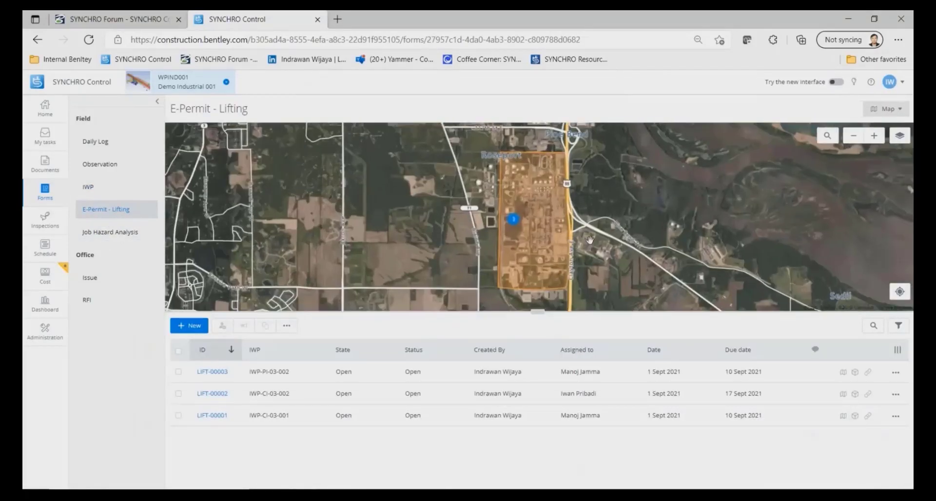
pyautogui.scroll(2, 589, 239)
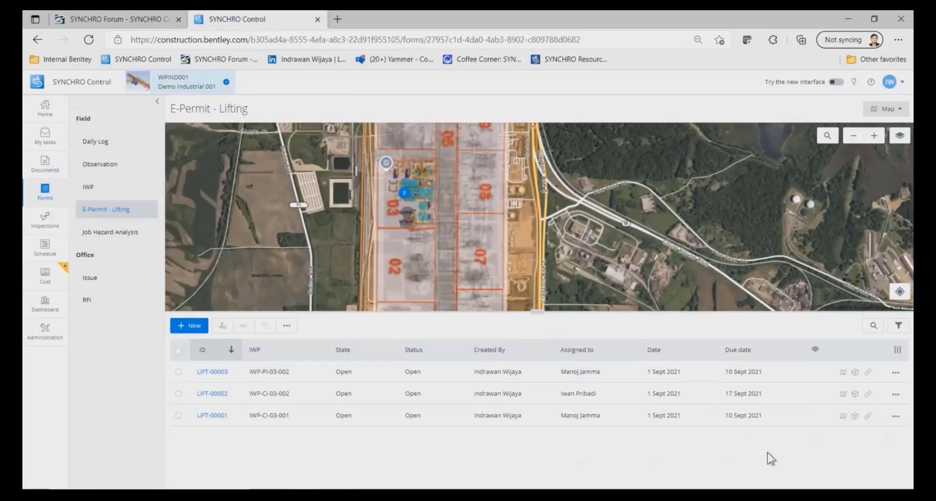
# Add the Work Area column to the lifting permit list.
pyautogui.click(897, 349)
pyautogui.scroll(-3, 866, 439)
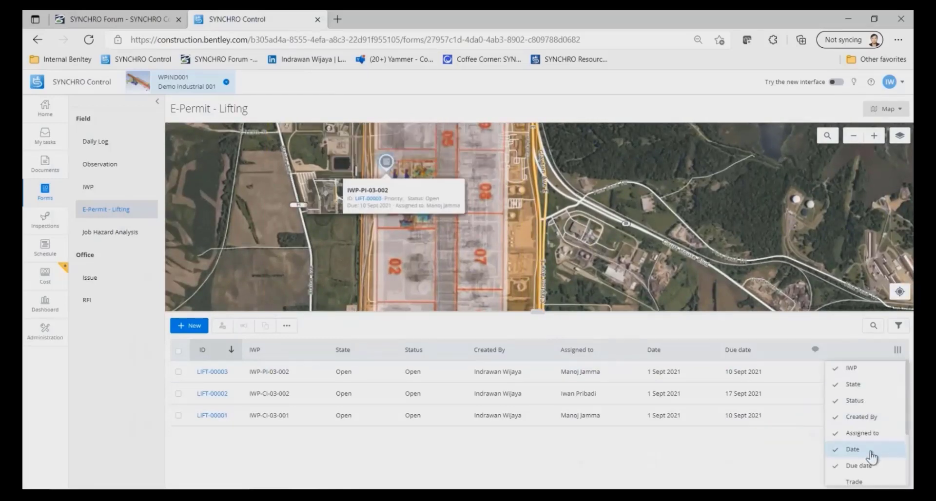
pyautogui.click(861, 424)
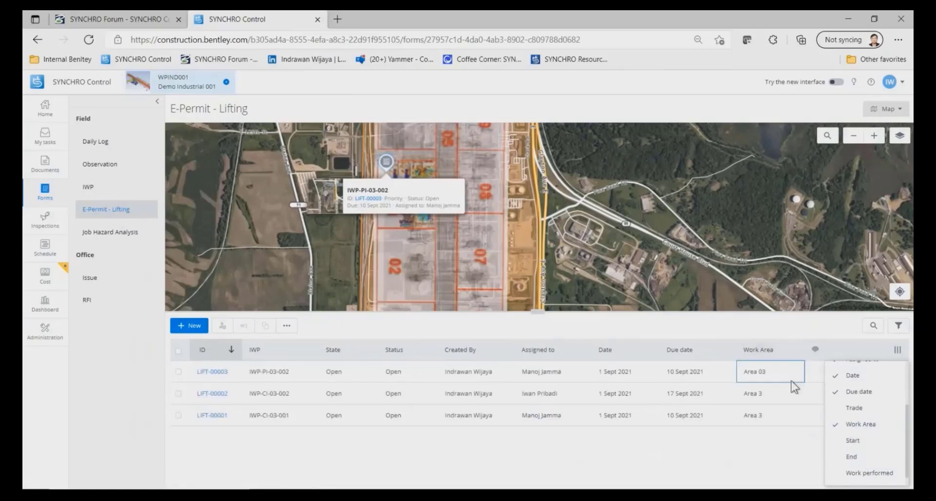
pyautogui.click(804, 330)
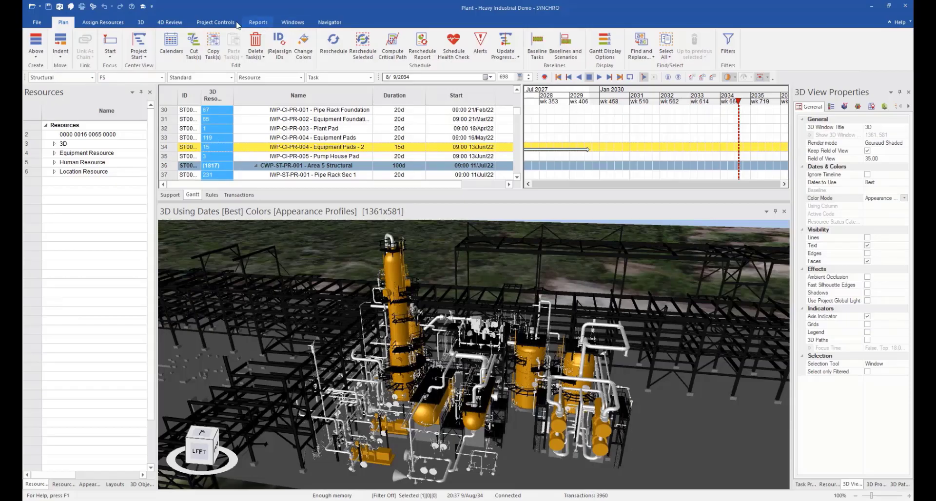
# Switch to the SYNCHRO desktop application, display the Resource Statuses, and expand the main status categories and Equipment Installation Status.
pyautogui.click(237, 24)
pyautogui.click(449, 45)
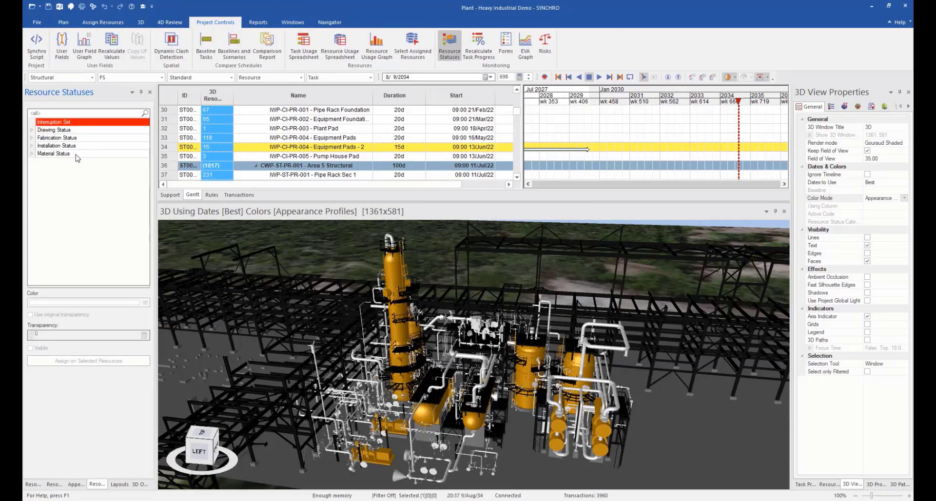
pyautogui.click(32, 130)
pyautogui.click(32, 145)
pyautogui.click(32, 169)
pyautogui.click(32, 209)
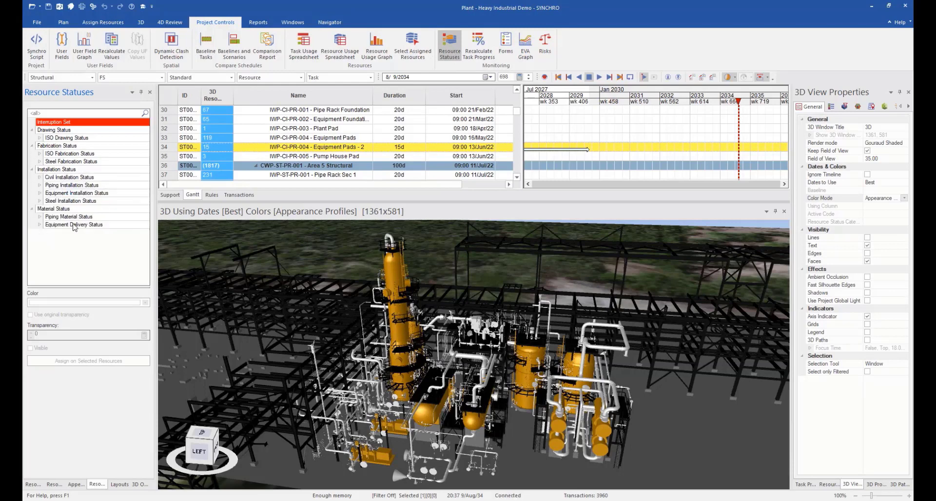
pyautogui.click(39, 193)
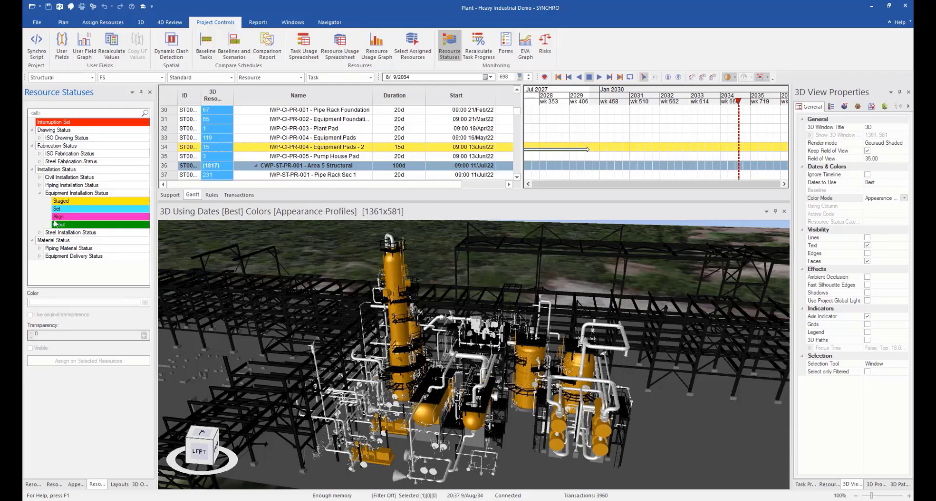
# Create a resource status category named Inspection with a subcategory named Equipment.
pyautogui.rightClick(45, 272)
pyautogui.click(58, 276)
pyautogui.write('Insp')
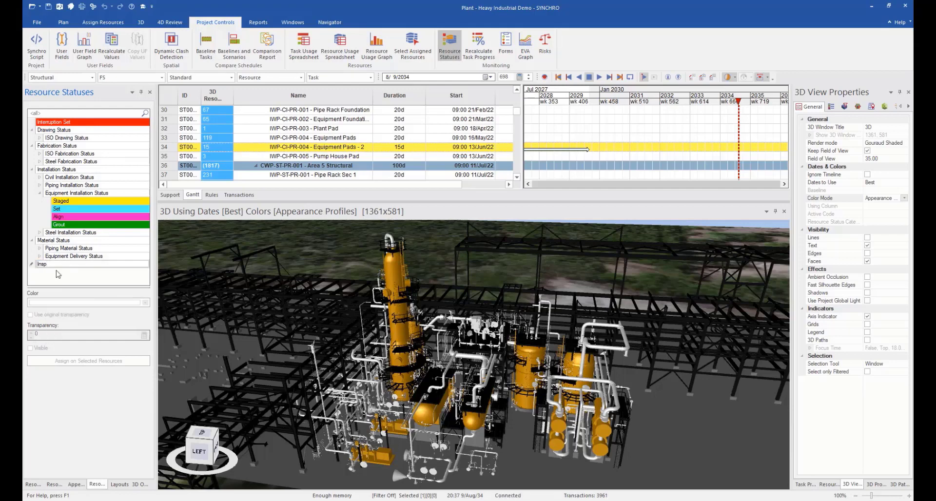
pyautogui.press('Return')
pyautogui.rightClick(58, 170)
pyautogui.click(71, 176)
pyautogui.write('Equipment')
pyautogui.press('Return')
# Add the statuses Not Inspected, Inspection Passed and Inspection Failed to the Equipment inspection category.
pyautogui.rightClick(67, 179)
pyautogui.click(80, 184)
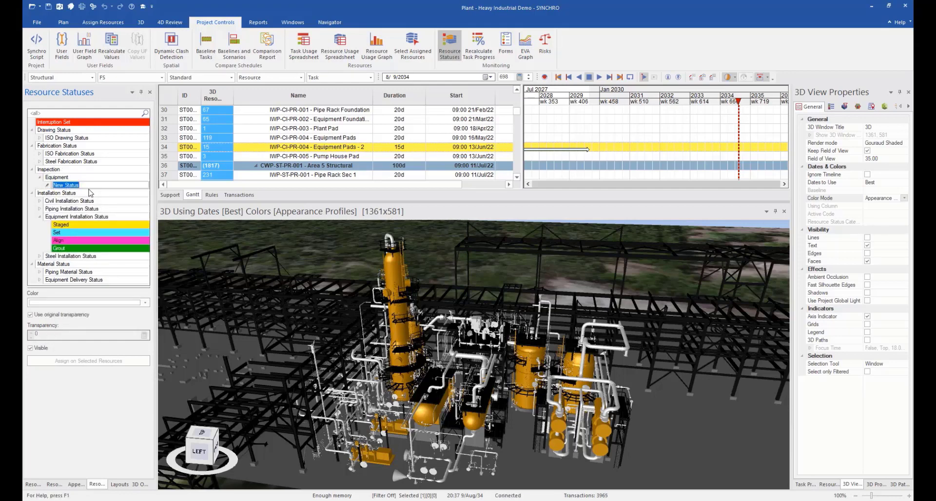
pyautogui.write('Not InspectedInspection Passed')
pyautogui.press('Return')
pyautogui.rightClick(57, 177)
pyautogui.click(69, 182)
pyautogui.write('Inspection Failed')
# Color Not Inspected yellow, Inspection Passed green and Inspection Failed red, and select the equipment objects in the 3D model.
pyautogui.click(73, 193)
pyautogui.click(146, 302)
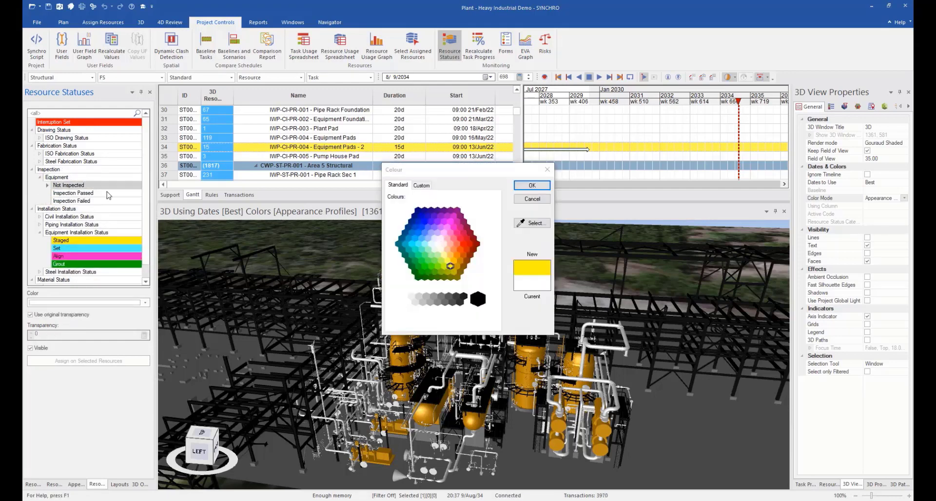
pyautogui.click(519, 191)
pyautogui.click(71, 200)
pyautogui.click(145, 302)
pyautogui.click(460, 267)
pyautogui.click(521, 190)
pyautogui.rightClick(56, 177)
pyautogui.click(130, 245)
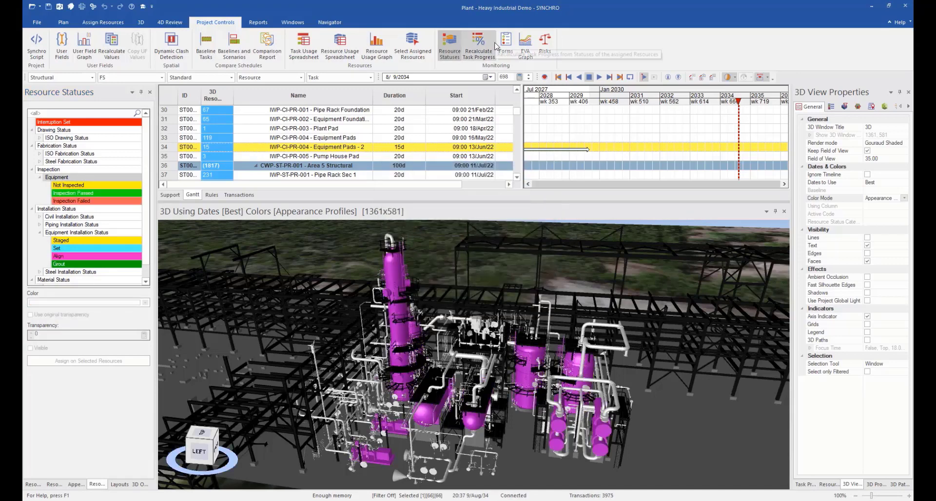
# In the Piping task progress rule, set the progress to 10% for Received, 20% for Staged, 75% for Erect and 100% for Fitup.
pyautogui.click(478, 46)
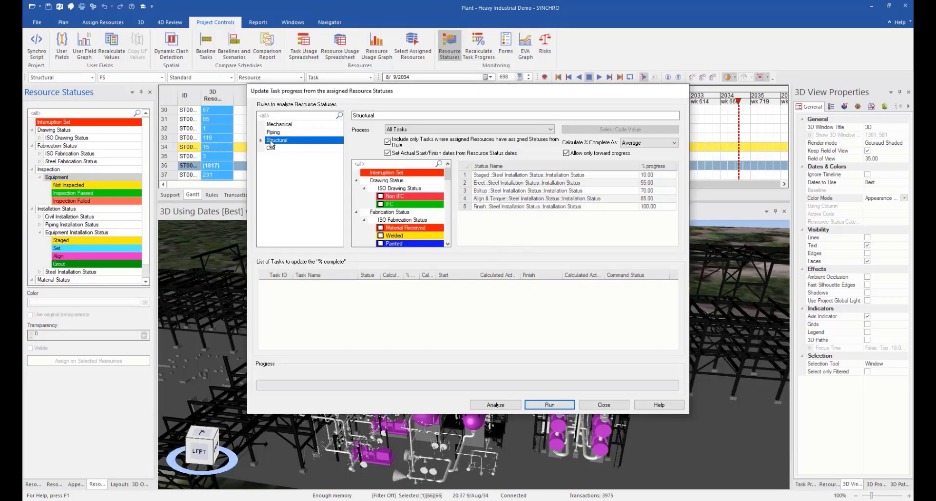
pyautogui.click(272, 132)
pyautogui.click(645, 174)
pyautogui.click(646, 183)
pyautogui.write('20')
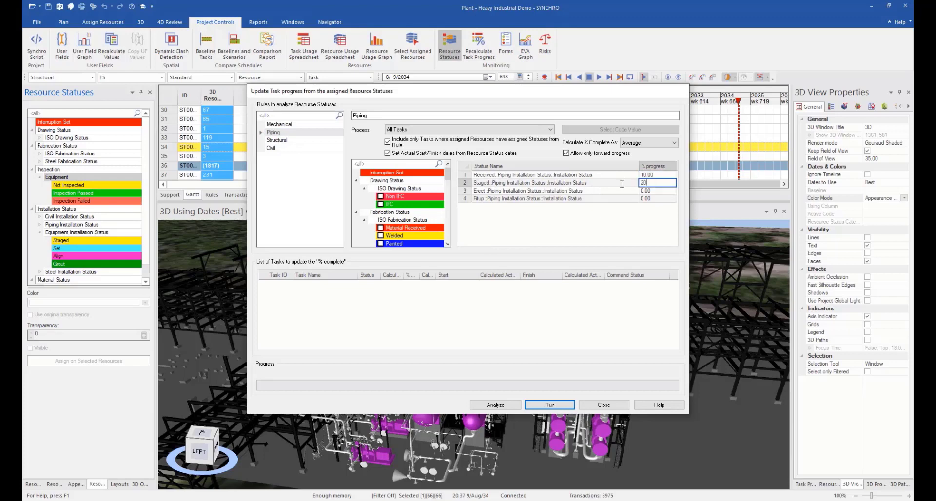
pyautogui.click(646, 190)
pyautogui.write('75')
pyautogui.click(648, 199)
pyautogui.write('100')
pyautogui.click(610, 407)
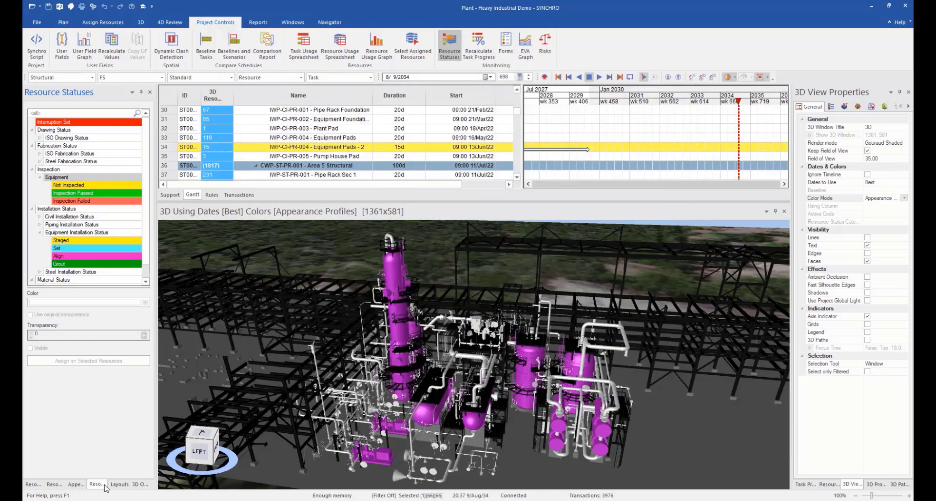
# Widen the resource list and add a new person under Human Resource, entering their full name.
pyautogui.click(54, 484)
pyautogui.click(55, 237)
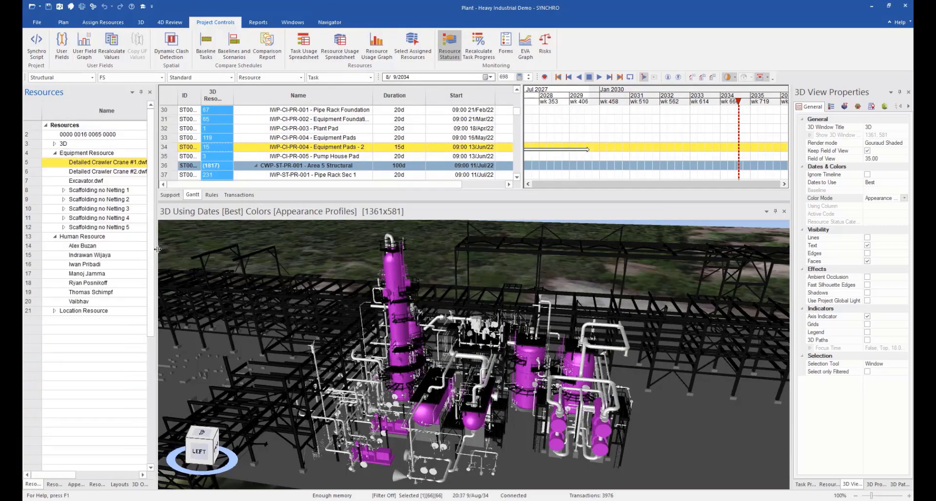
pyautogui.moveTo(155, 250); pyautogui.dragTo(263, 229)
pyautogui.rightClick(98, 238)
pyautogui.click(115, 17)
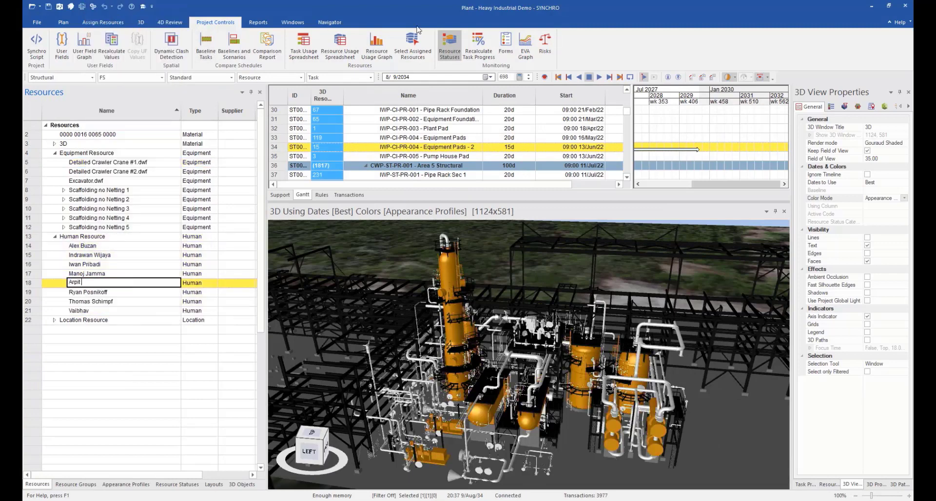
pyautogui.press('Return')
# Add the Email column to the resource list.
pyautogui.rightClick(192, 114)
pyautogui.click(219, 120)
pyautogui.click(404, 195)
pyautogui.write('ema')
pyautogui.doubleClick(408, 219)
pyautogui.click(544, 289)
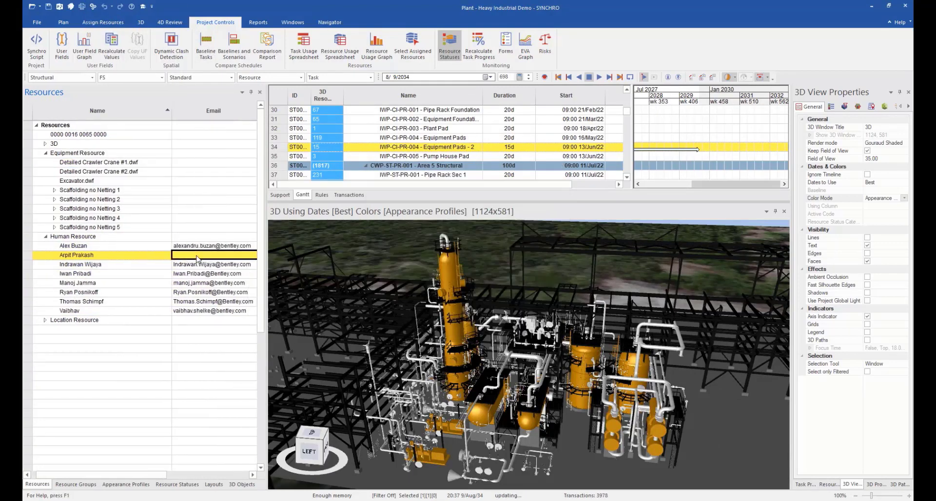
# Enter the new human resource's e-mail address.
pyautogui.doubleClick(200, 254)
pyautogui.press('Return')
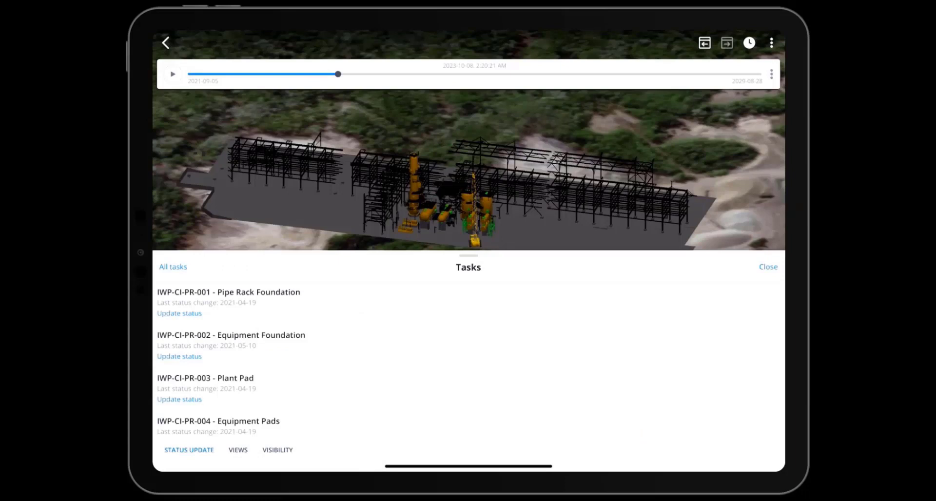
# In the tablet app, open the status update for task IWP-EQ-29V-7 - Vessel 7 and set its delivery status to Shipped.
pyautogui.scroll(-15, 468, 360)
pyautogui.click(468, 327)
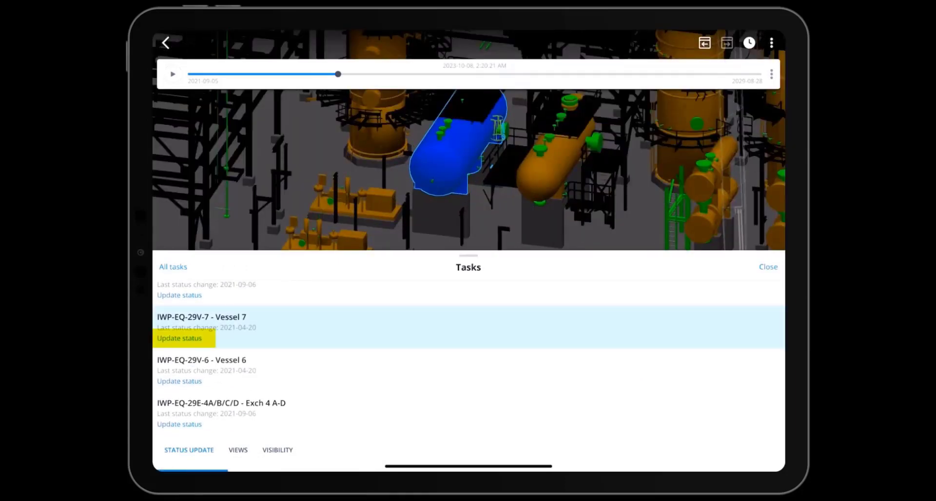
pyautogui.click(179, 339)
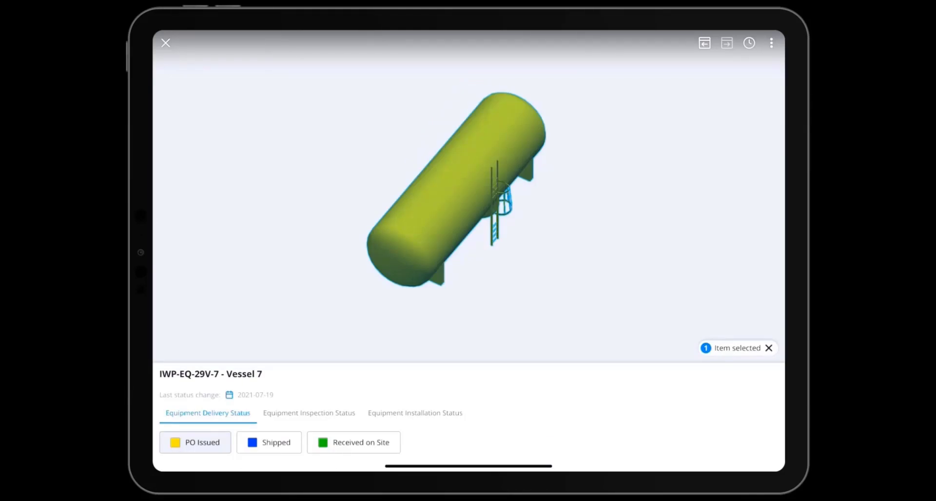
pyautogui.click(269, 442)
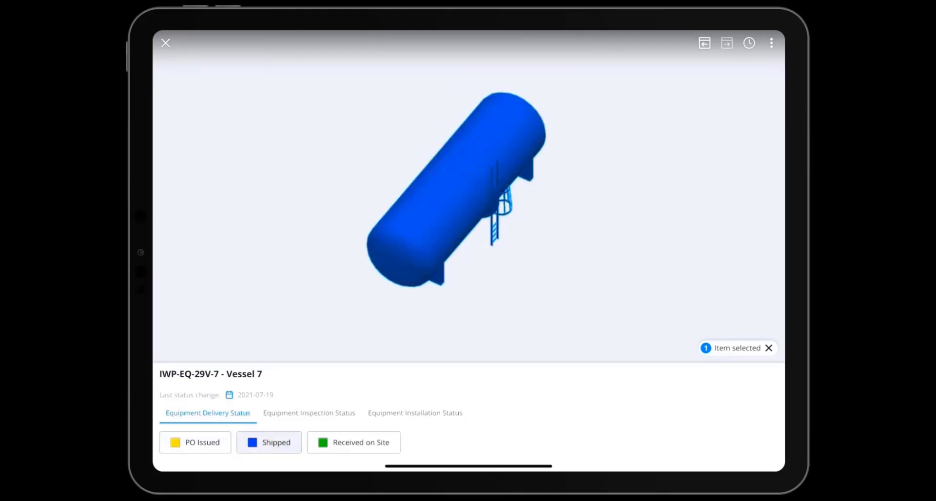
# Review the inspection, delivery and installation status options for Vessel 7 and clear the item selection.
pyautogui.click(309, 413)
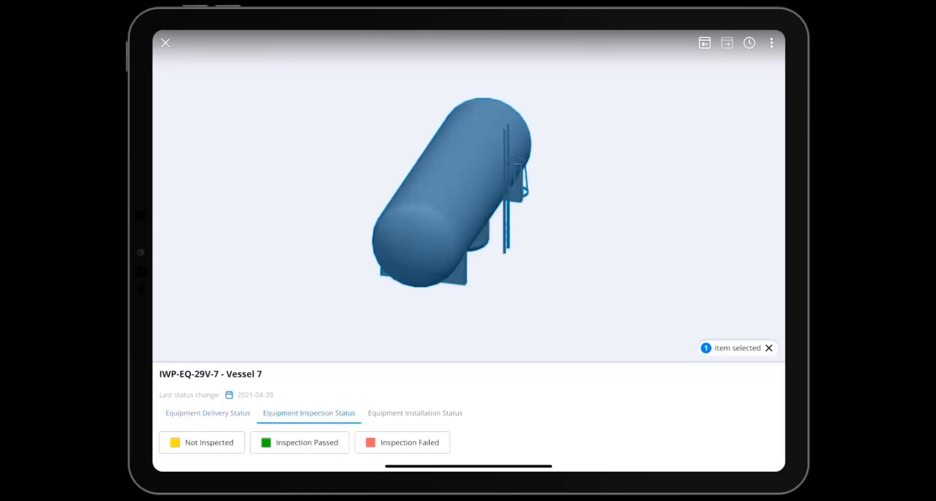
pyautogui.click(415, 413)
pyautogui.click(207, 413)
pyautogui.click(414, 413)
pyautogui.click(768, 348)
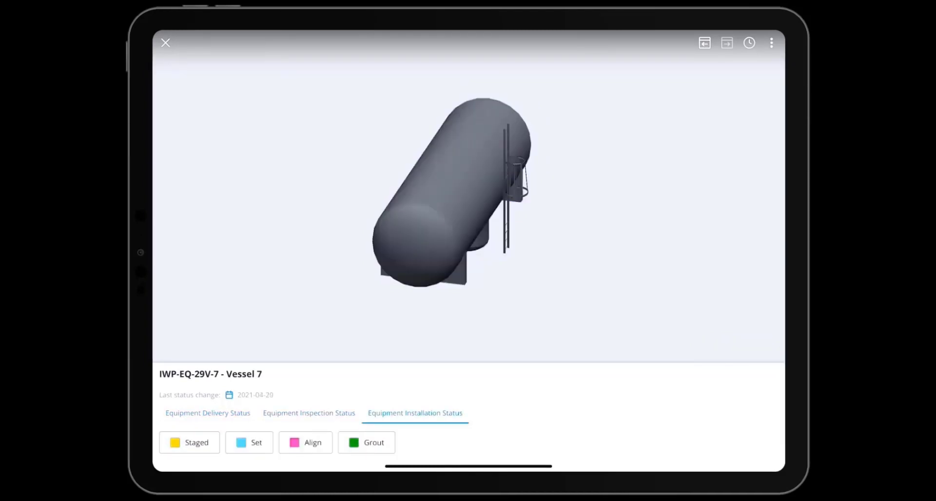
# Select the vessel in the model and set its installation status to Staged and its inspection status to Not Inspected.
pyautogui.click(452, 192)
pyautogui.click(189, 442)
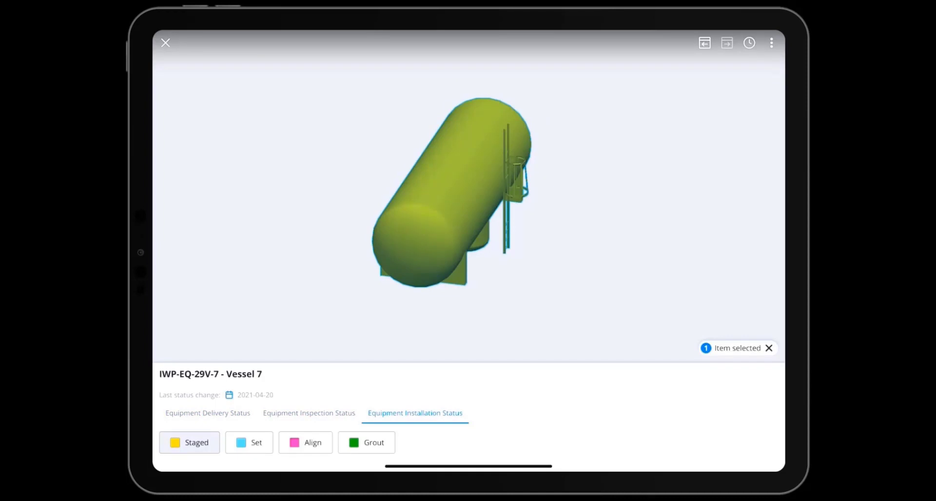
pyautogui.click(309, 413)
pyautogui.click(202, 443)
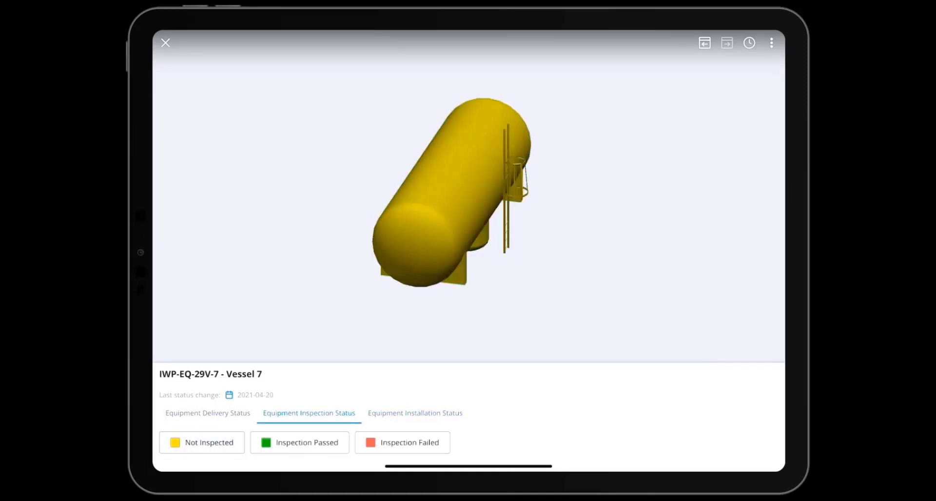
# Close the Vessel 7 status update and sync all unsynced status updates.
pyautogui.click(165, 43)
pyautogui.click(703, 90)
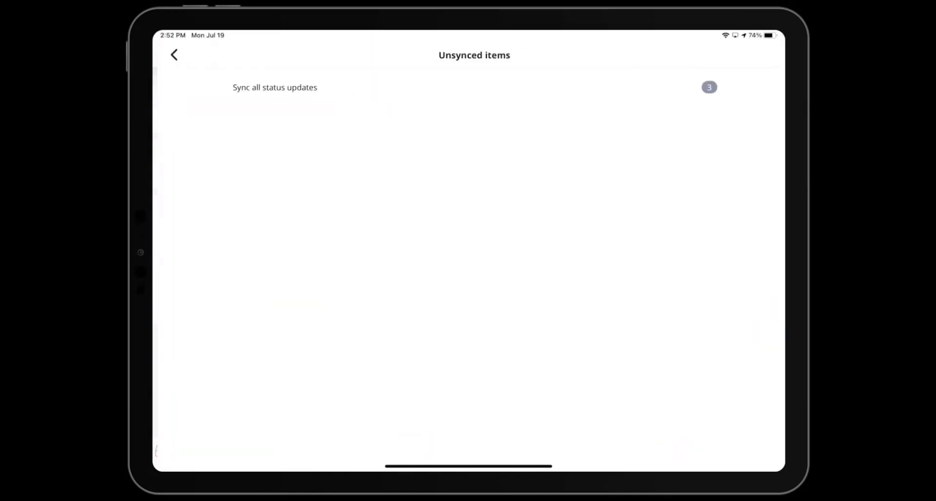
pyautogui.click(268, 87)
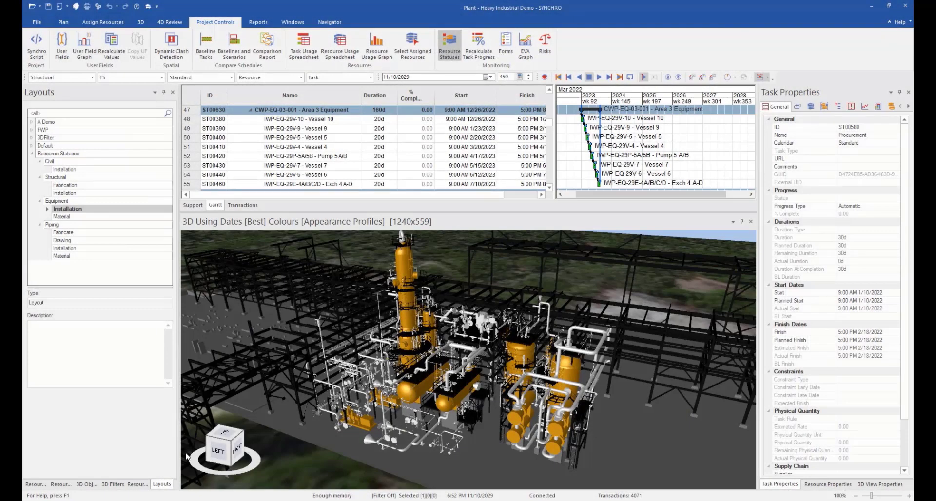
# Switch to SYNCHRO on the desktop, recalculate task progress, and apply the Civil Installation and Structural Fabrication resource status layouts.
pyautogui.click(487, 43)
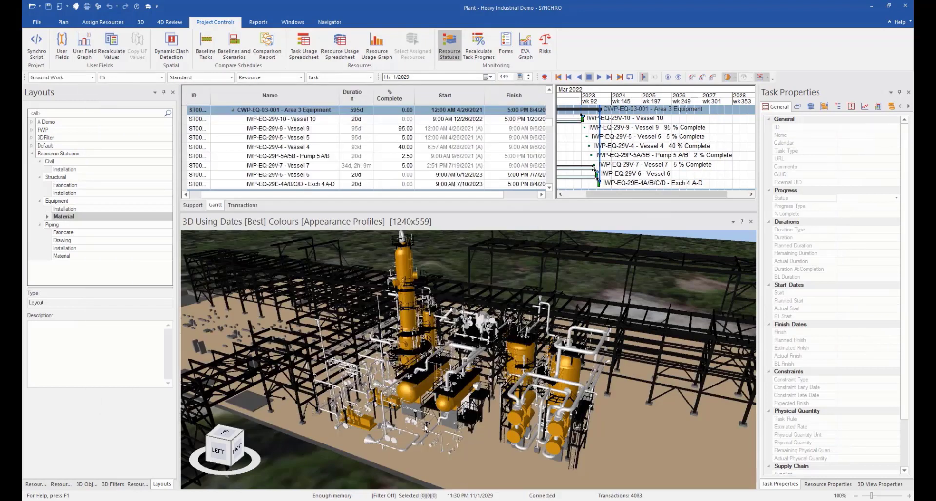
pyautogui.rightClick(68, 169)
pyautogui.click(99, 218)
pyautogui.rightClick(62, 185)
pyautogui.click(99, 237)
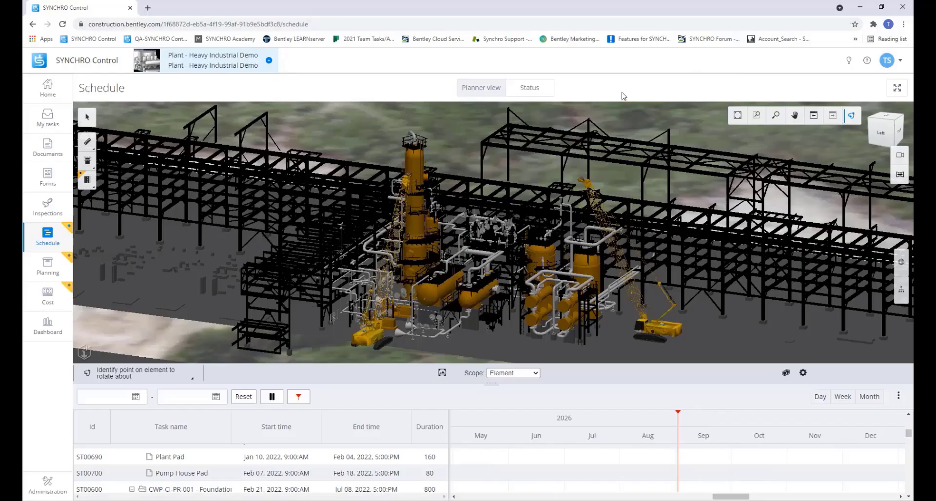
# Switch to SYNCHRO Control's schedule status view and examine the delivery and inspection statuses of task IWP-EQ-29V-7 - Vessel 7.
pyautogui.click(531, 88)
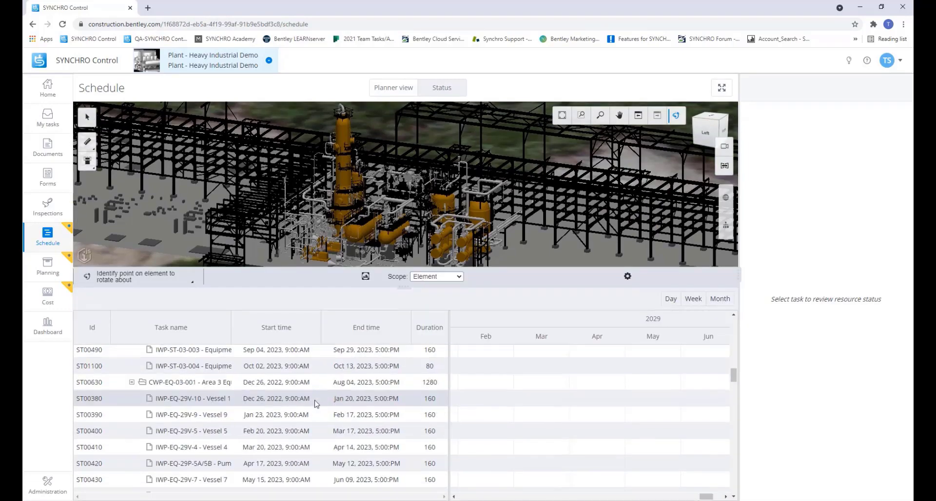
pyautogui.click(214, 479)
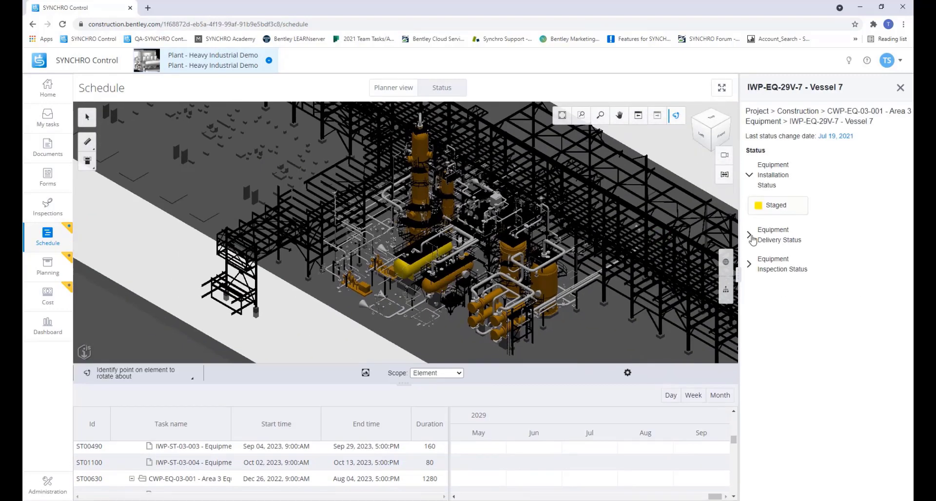
pyautogui.click(750, 237)
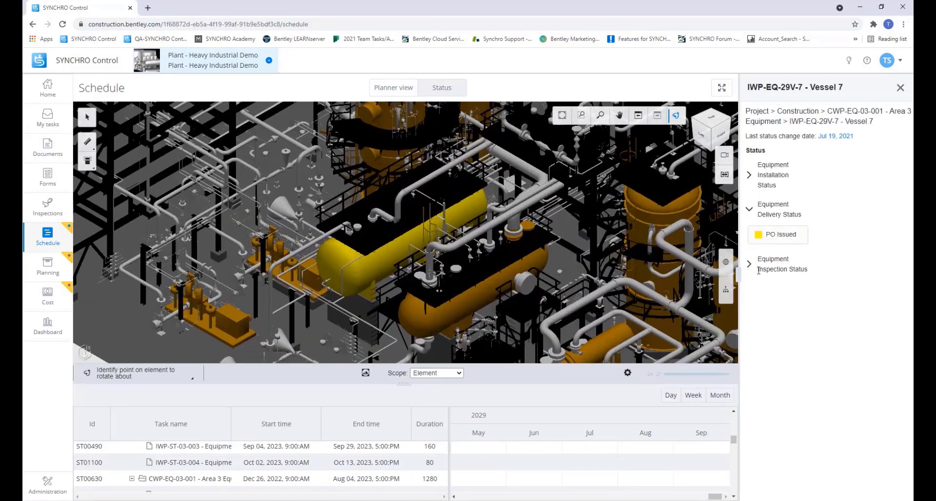
pyautogui.click(760, 267)
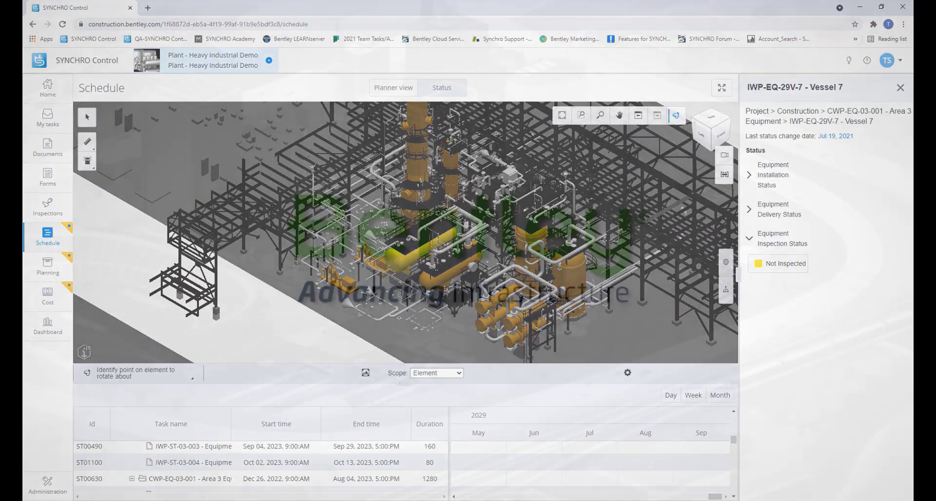